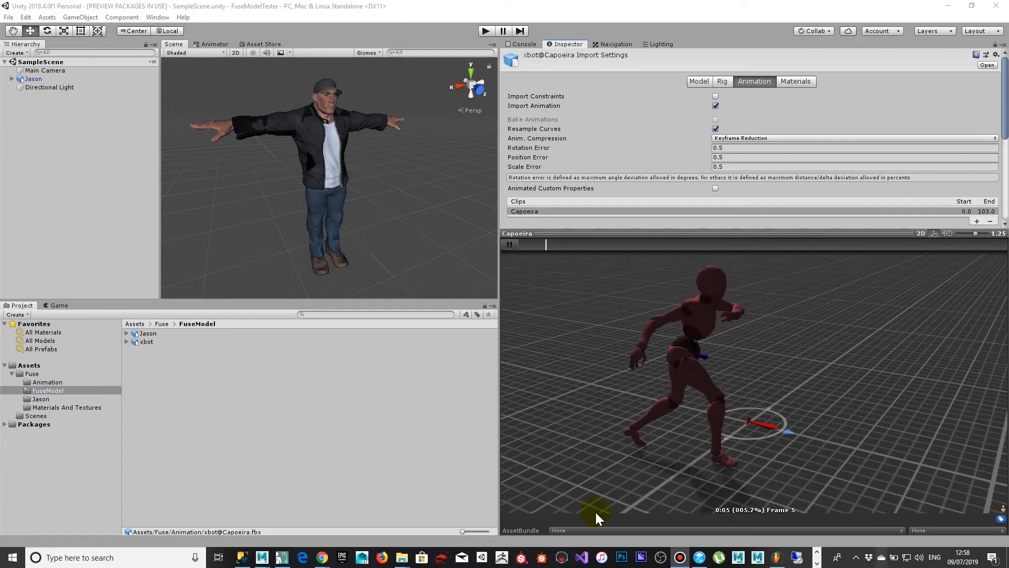
Step: Preview the Capoeira animation on the Jason model and again on the xbot model, viewing it from different angles
drag(673, 342, 644, 366)
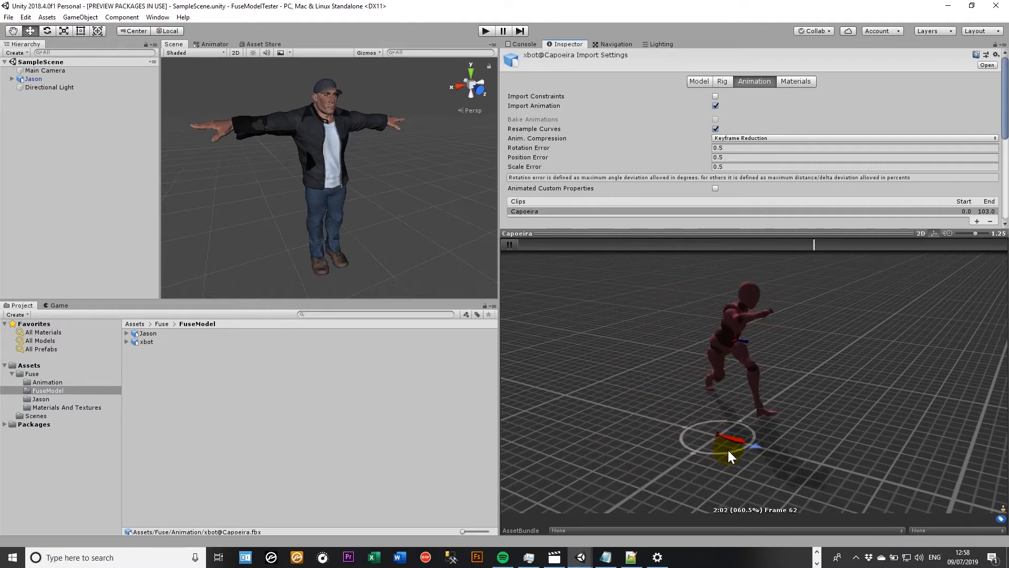
middle_drag(675, 384, 592, 385)
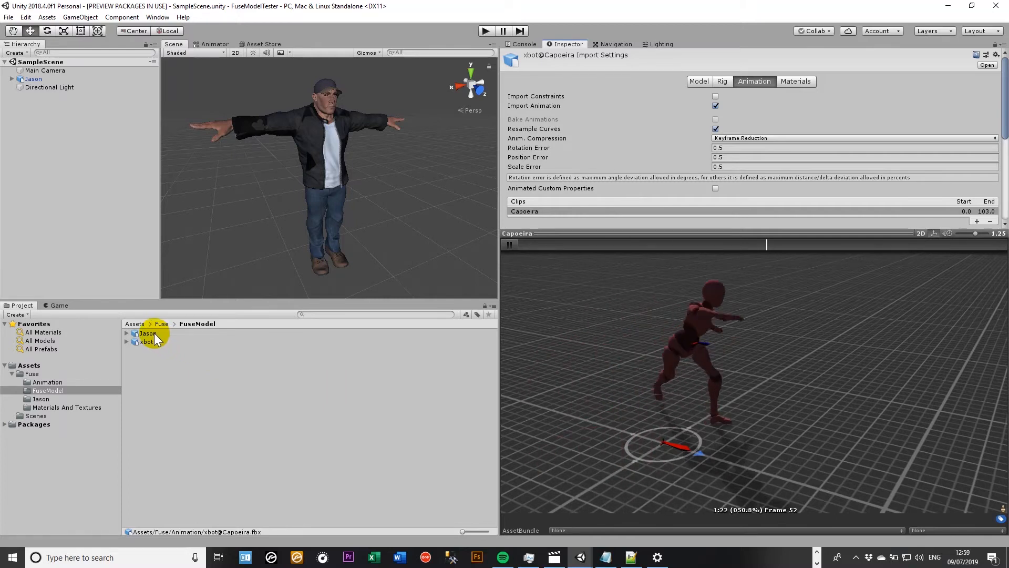
drag(155, 336, 635, 379)
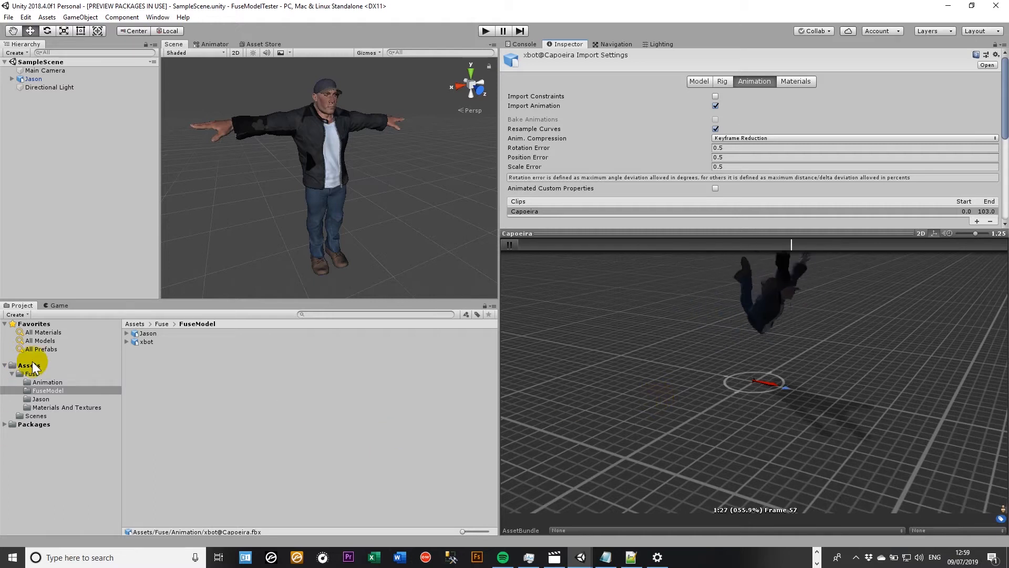
drag(148, 342, 665, 367)
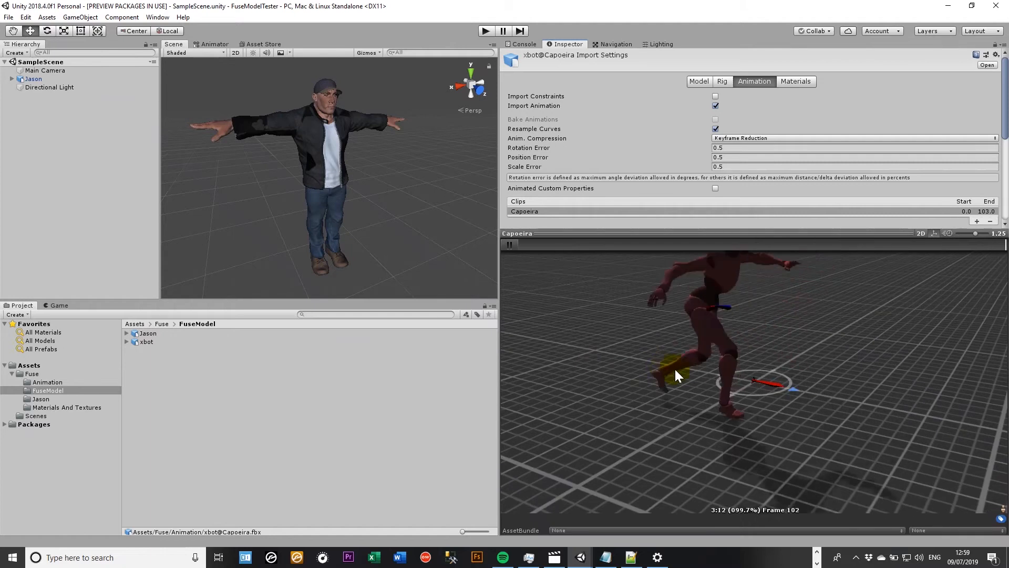
mouse_move(699, 418)
mouse_down()
mouse_move(672, 428)
mouse_move(686, 278)
mouse_up()
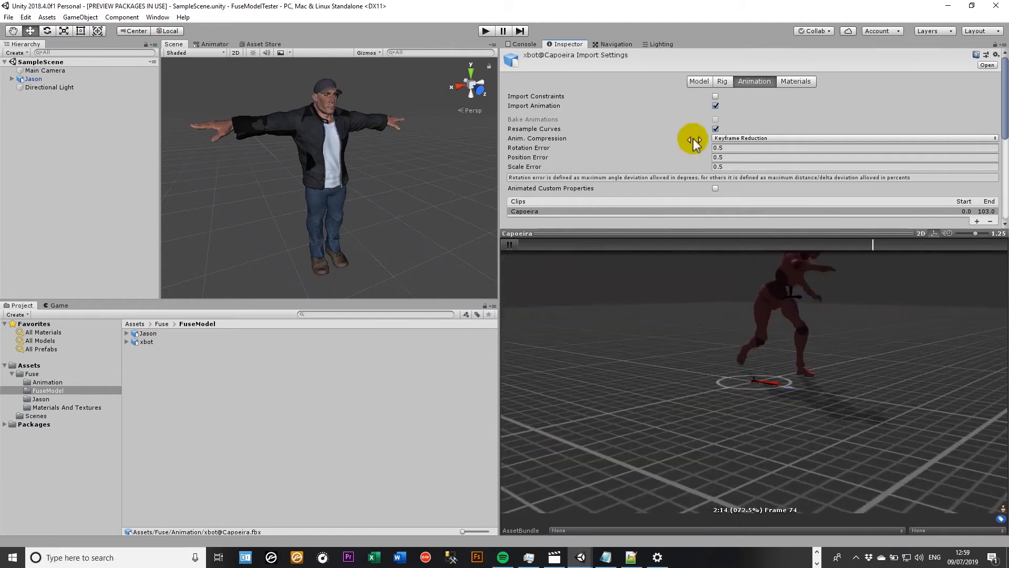
Step: Set the rig animation type of both the Jason and xbot models to Humanoid and apply the change
click(723, 81)
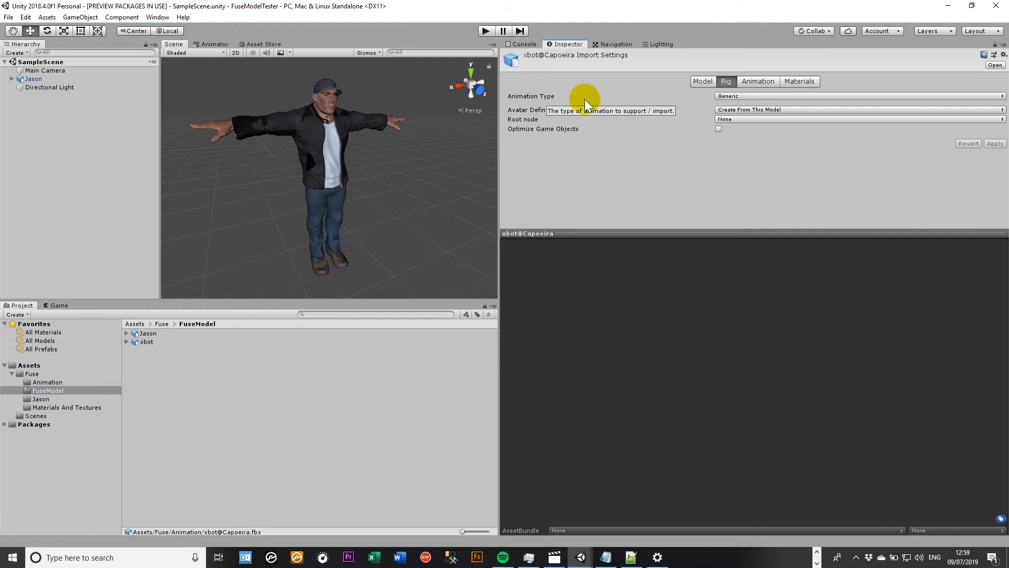
double_click(147, 340)
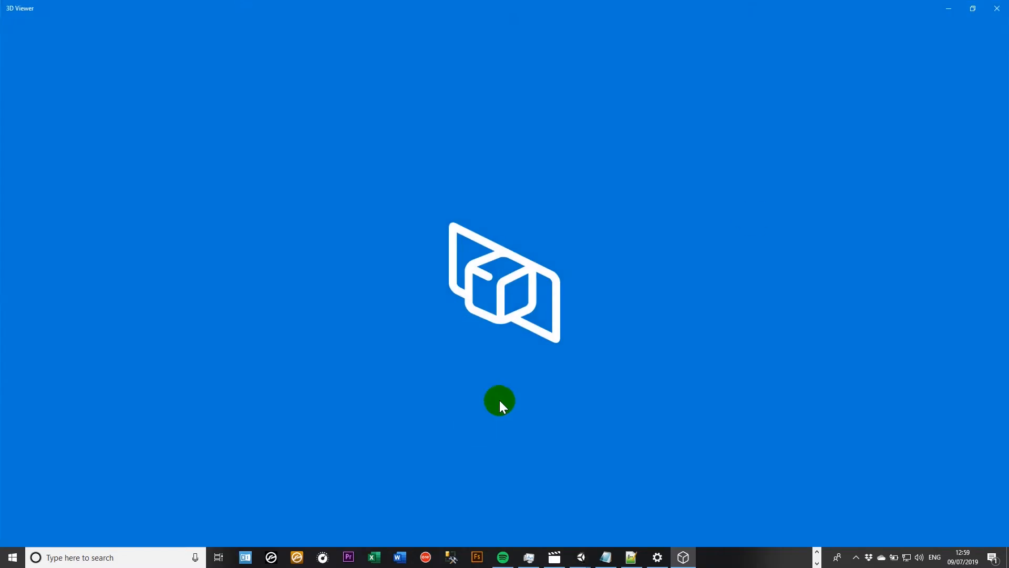
key(alt+Tab)
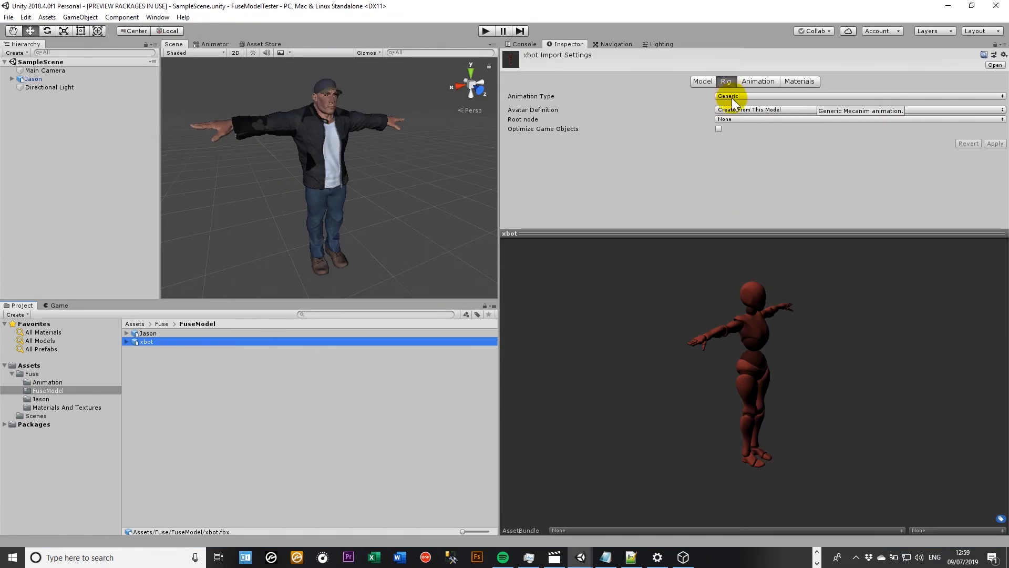
click(147, 334)
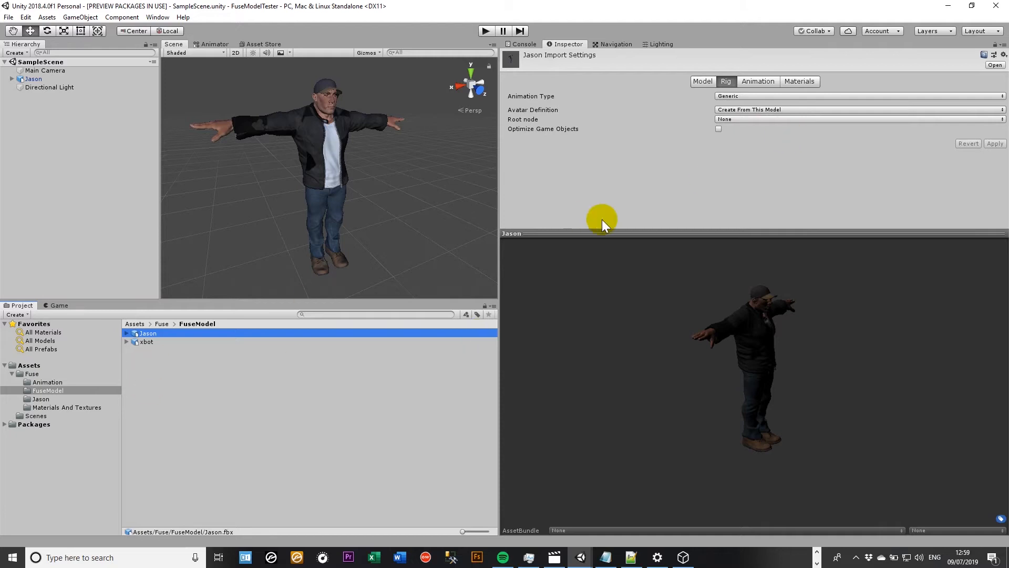
shift+click(147, 341)
click(767, 96)
click(745, 143)
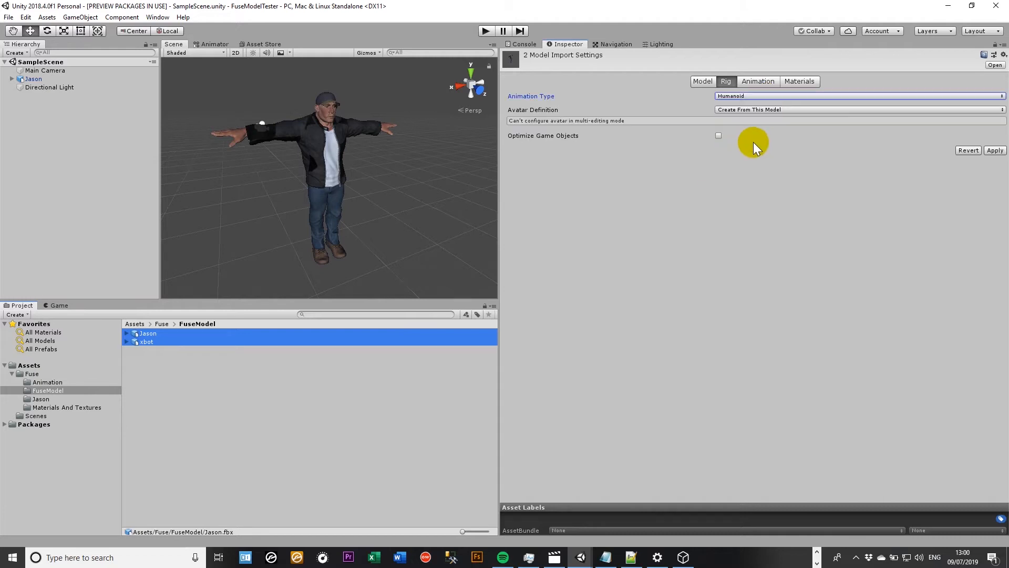
click(991, 151)
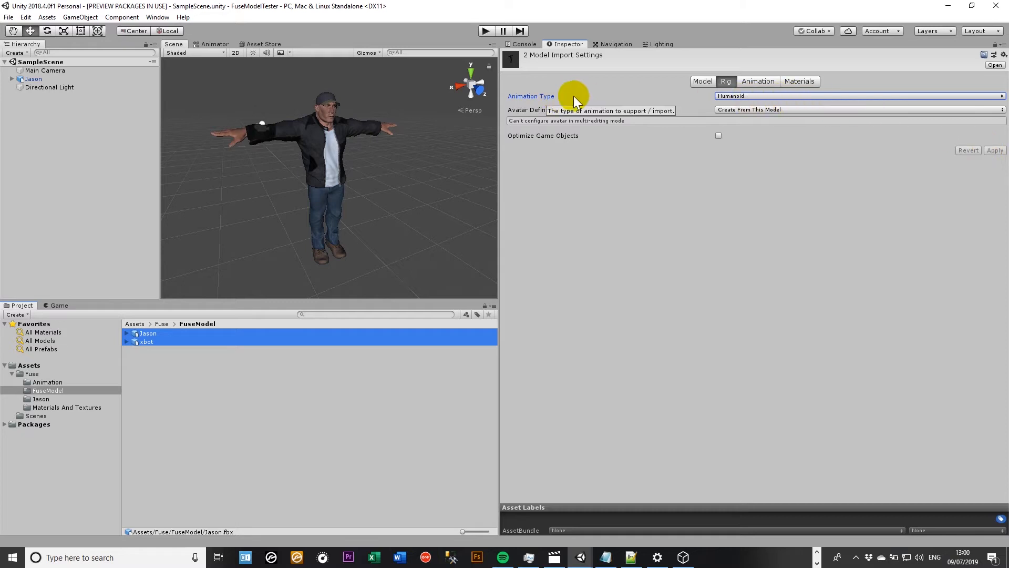
Step: Open the avatar configuration of the Jason model and examine its body bone mapping and skeleton
click(157, 418)
click(148, 334)
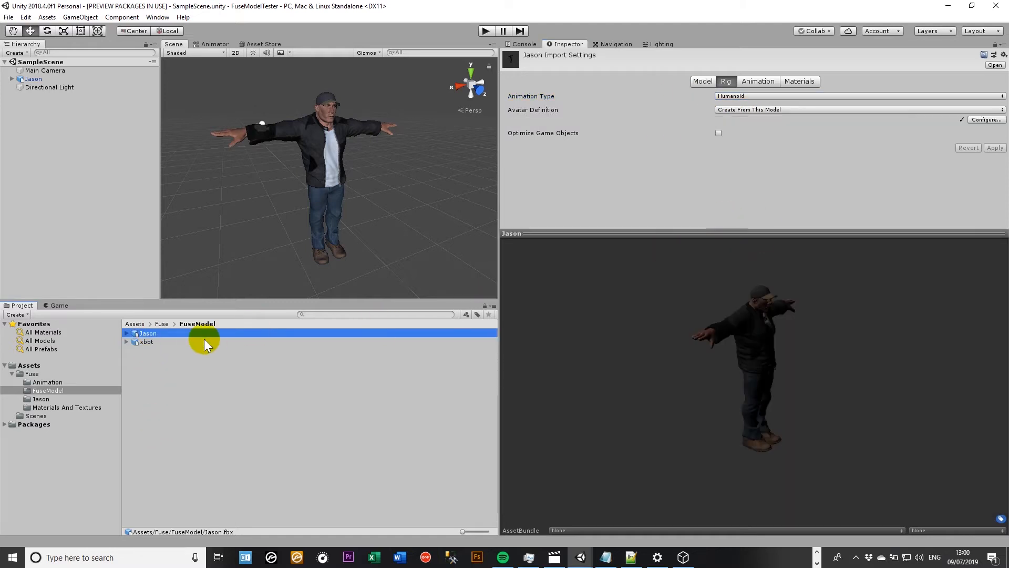
click(986, 120)
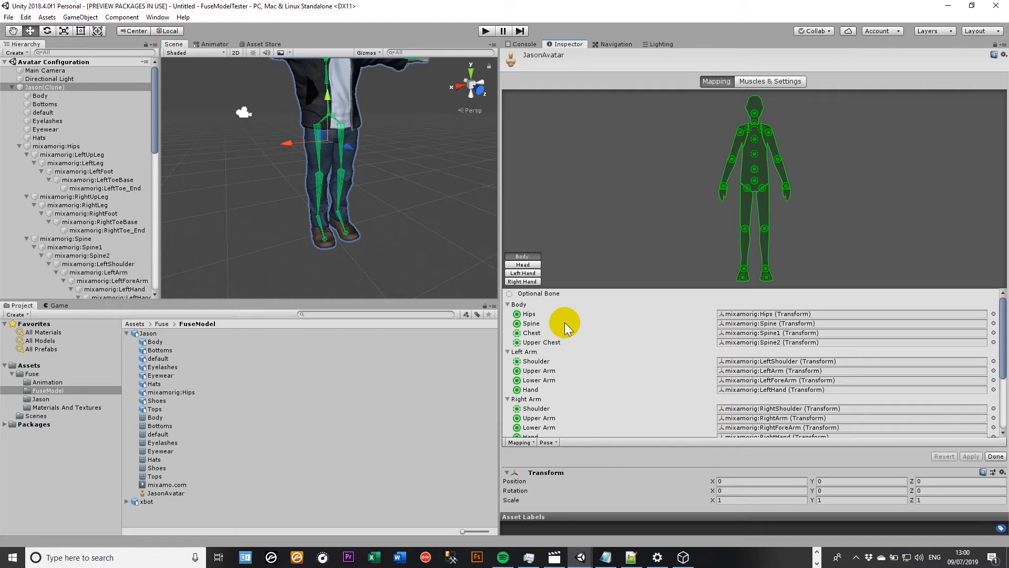
scroll(744, 335, down, 4)
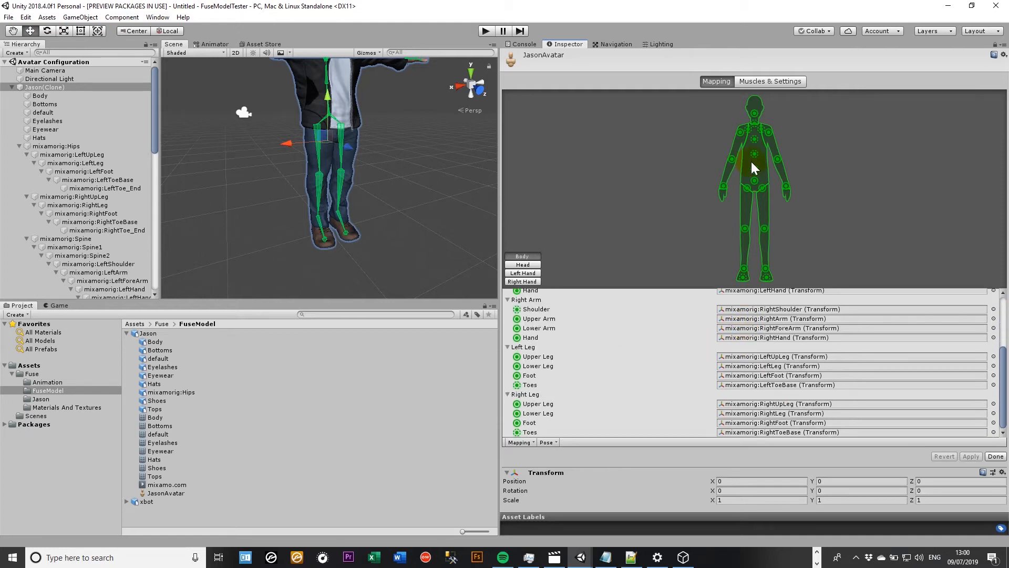
scroll(420, 206, down, 1)
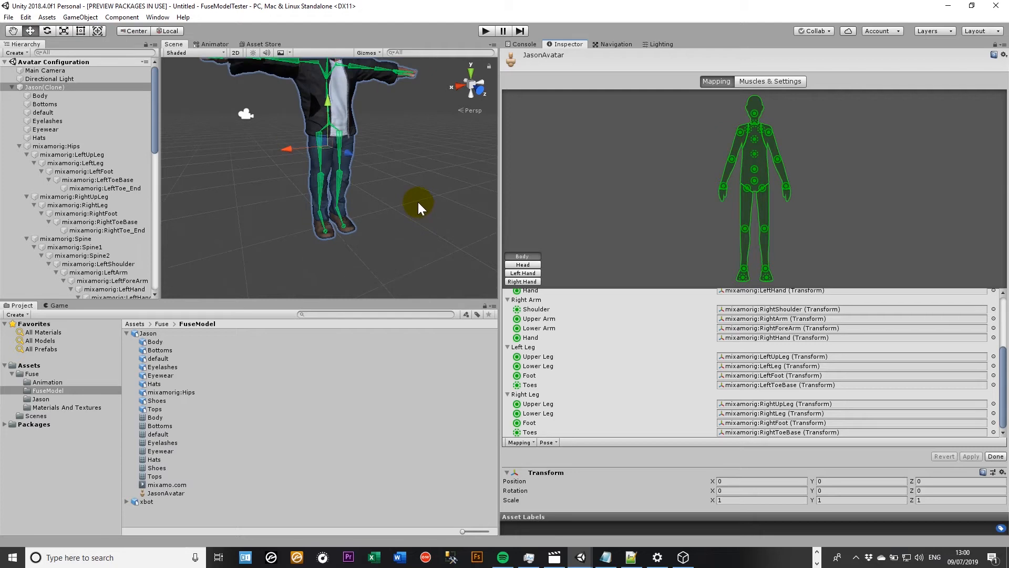
scroll(416, 256, up, 3)
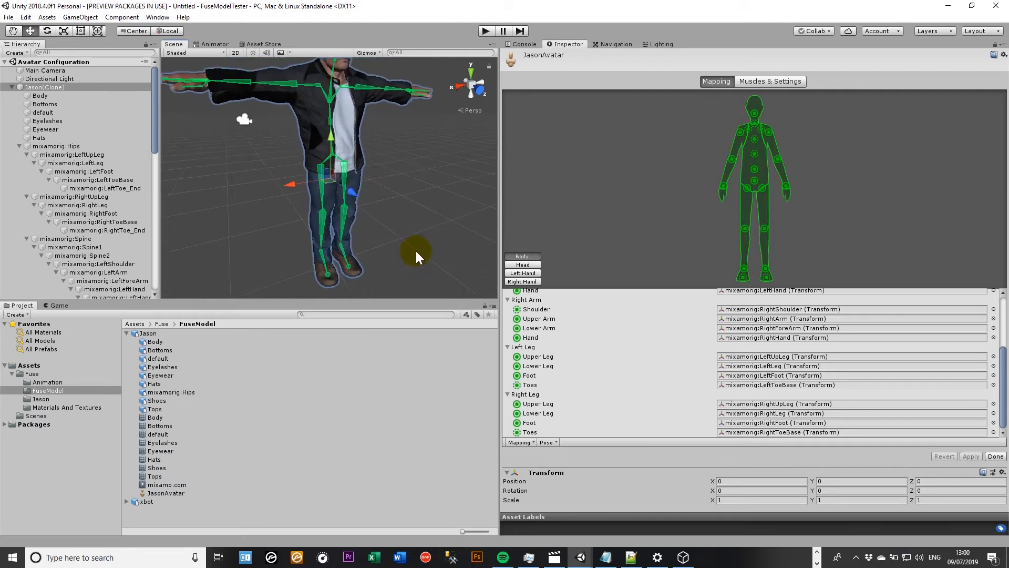
scroll(416, 256, down, 2)
scroll(388, 285, down, 1)
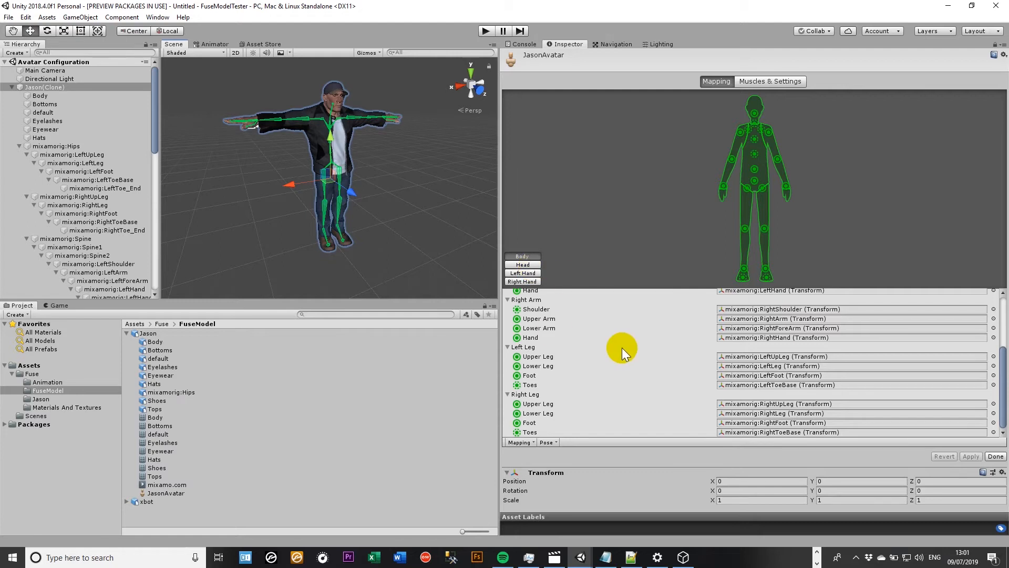
scroll(862, 374, up, 4)
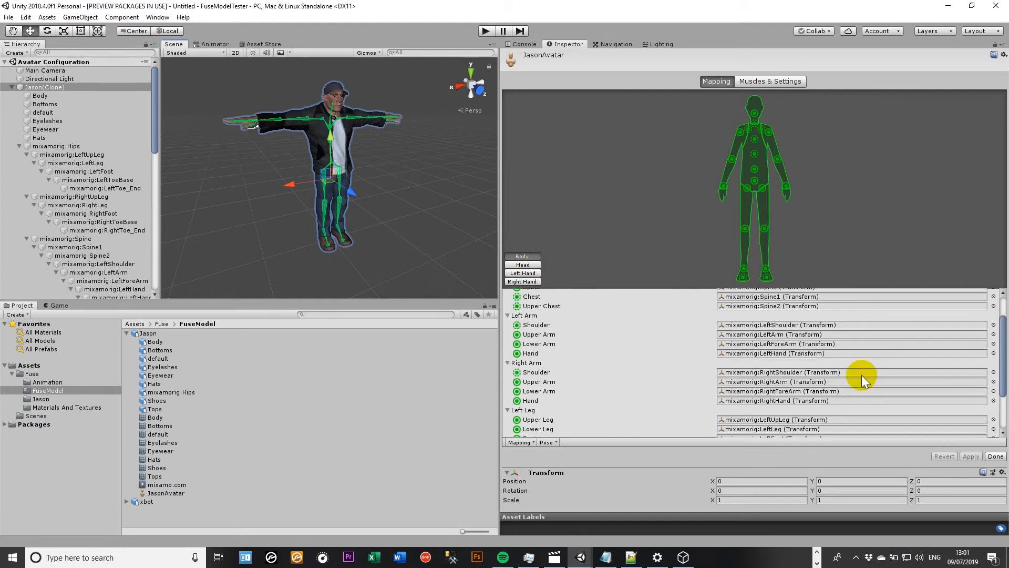
Step: Assign mixamorig:LeftEye to the Left Eye bone in the avatar's head mapping
click(535, 264)
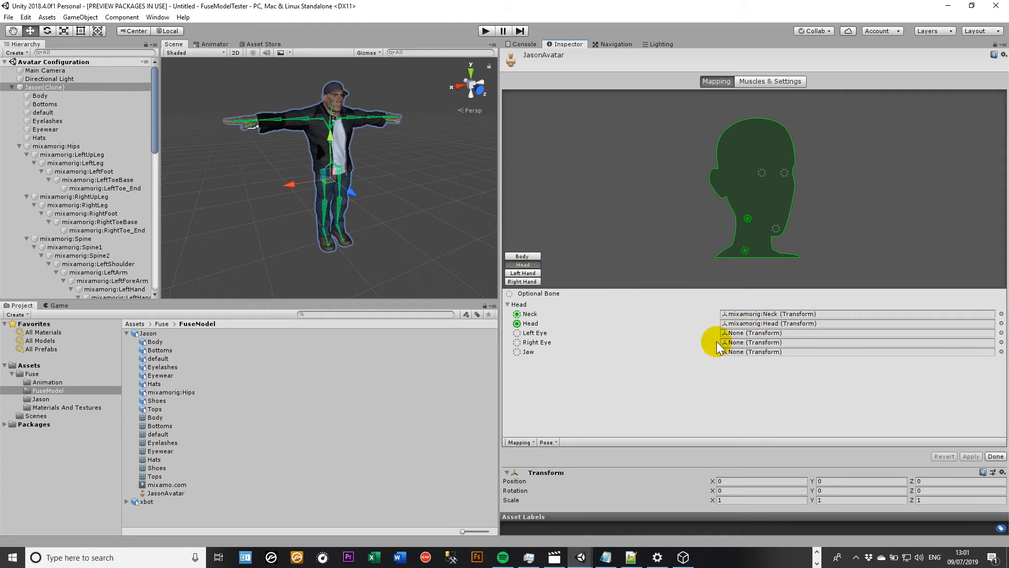
click(1000, 333)
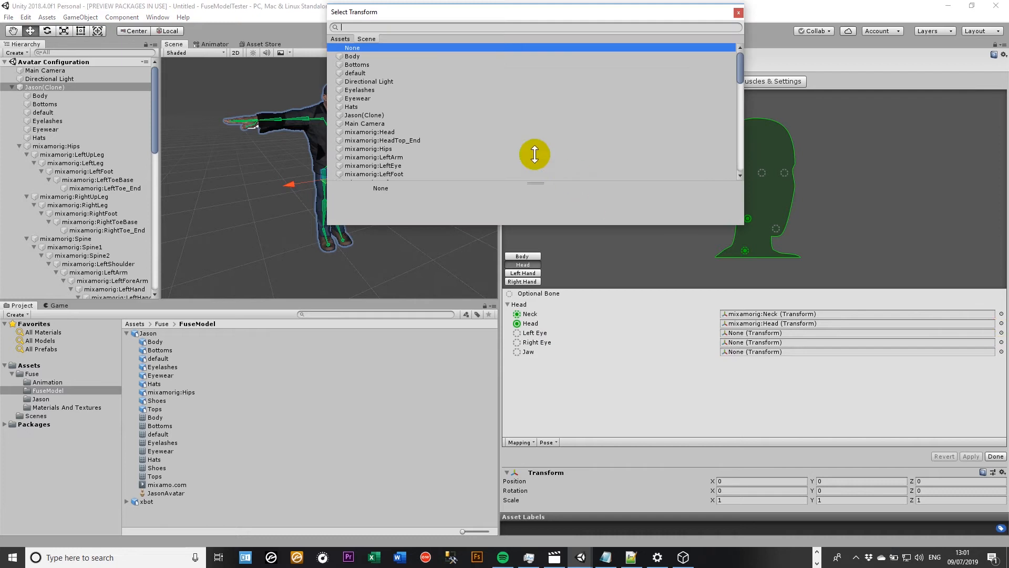
scroll(412, 106, down, 1)
scroll(412, 106, down, 1)
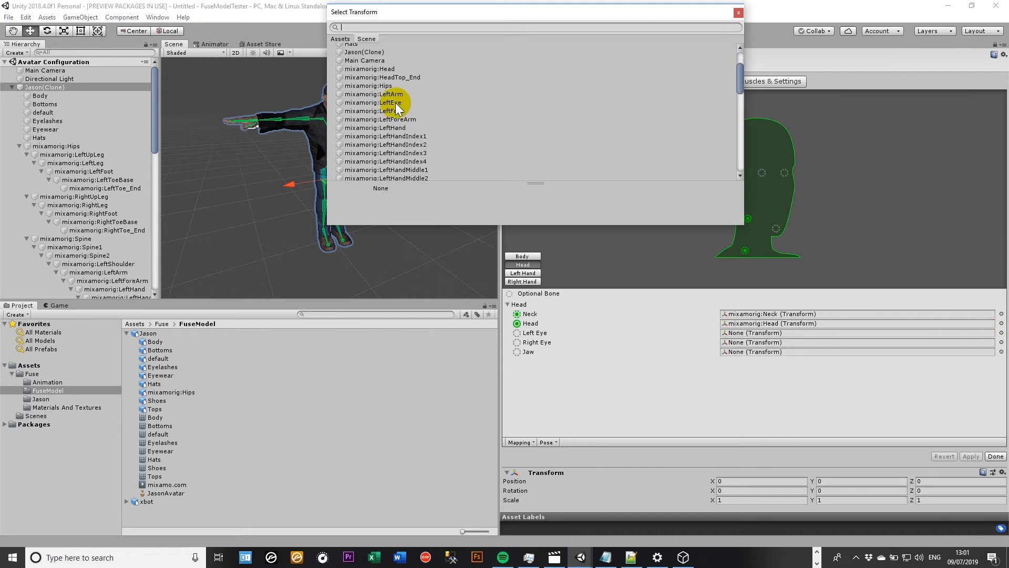
click(396, 102)
double_click(395, 103)
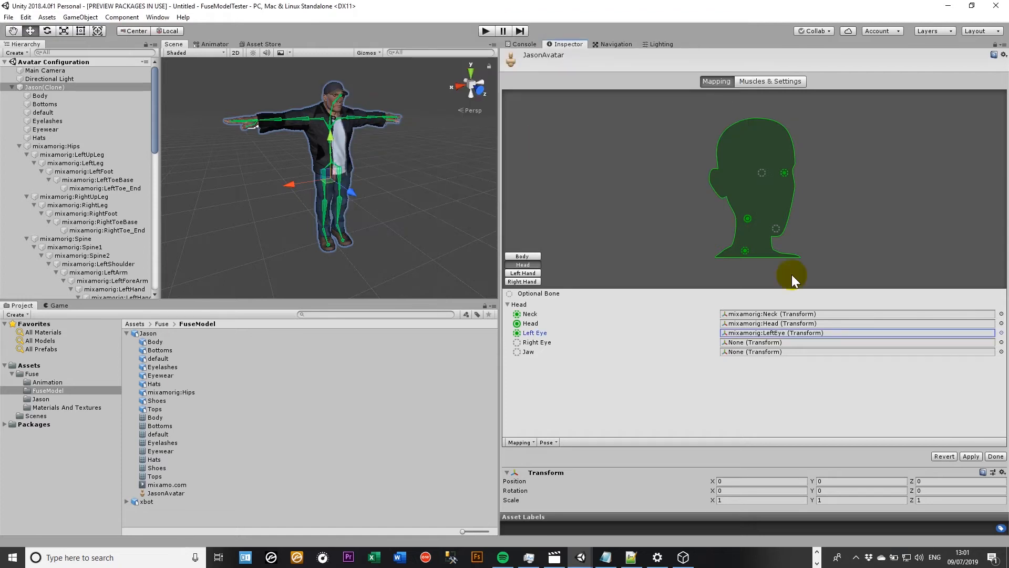
Step: Try to assign mixamorig:RightEye to the Right Eye bone in the head mapping
click(766, 341)
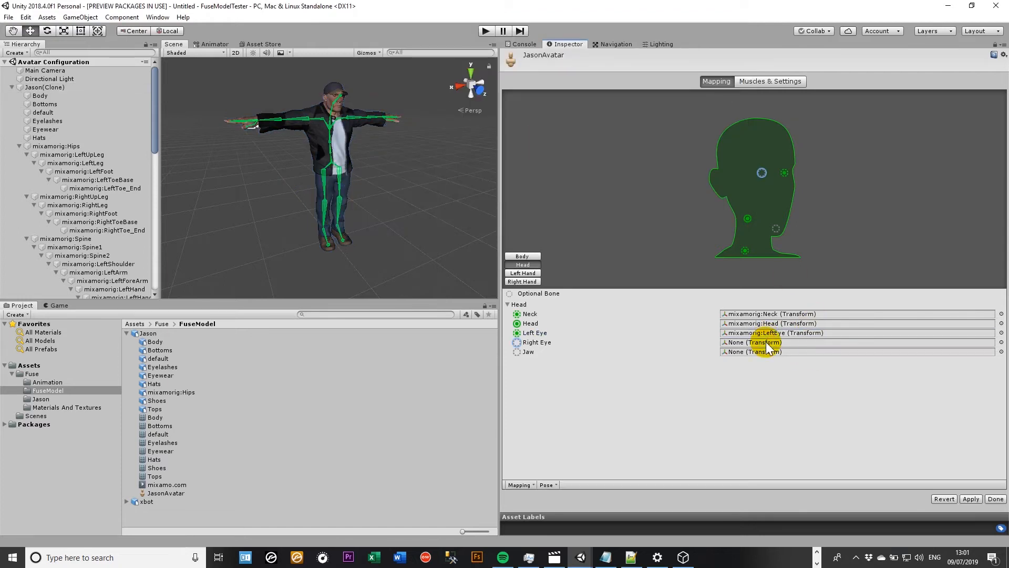
click(1001, 342)
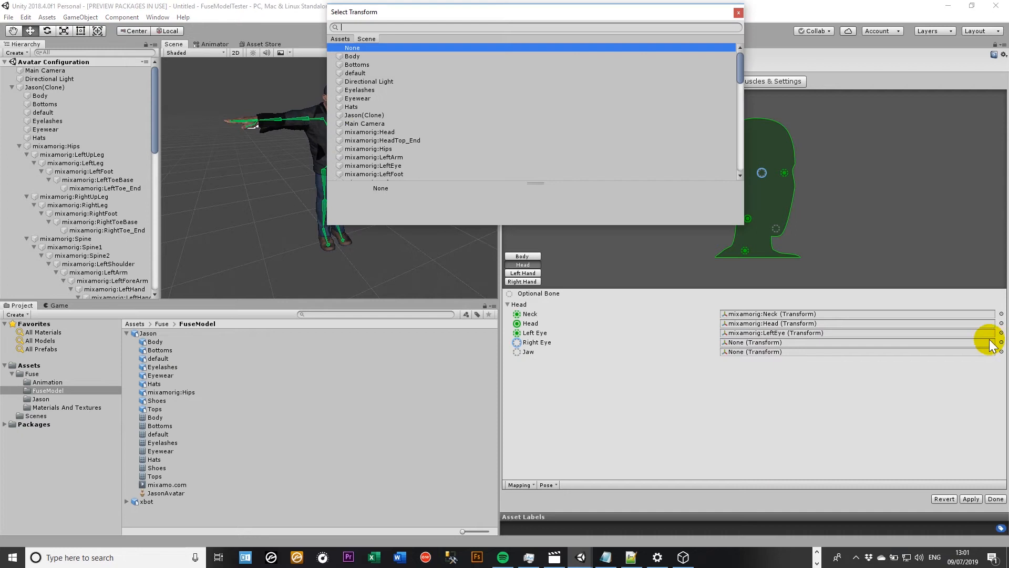
scroll(352, 135, down, 10)
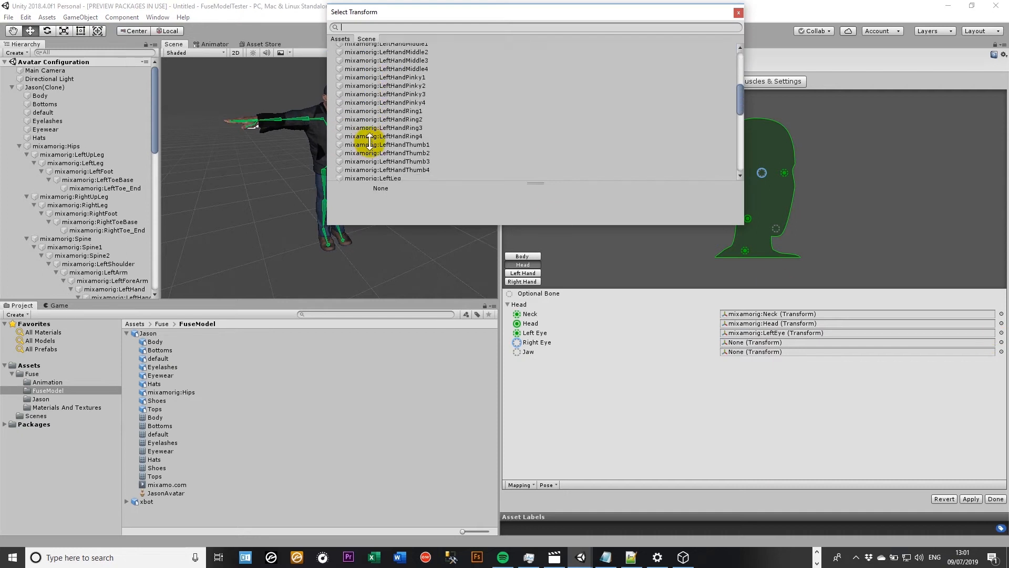
scroll(370, 141, down, 1)
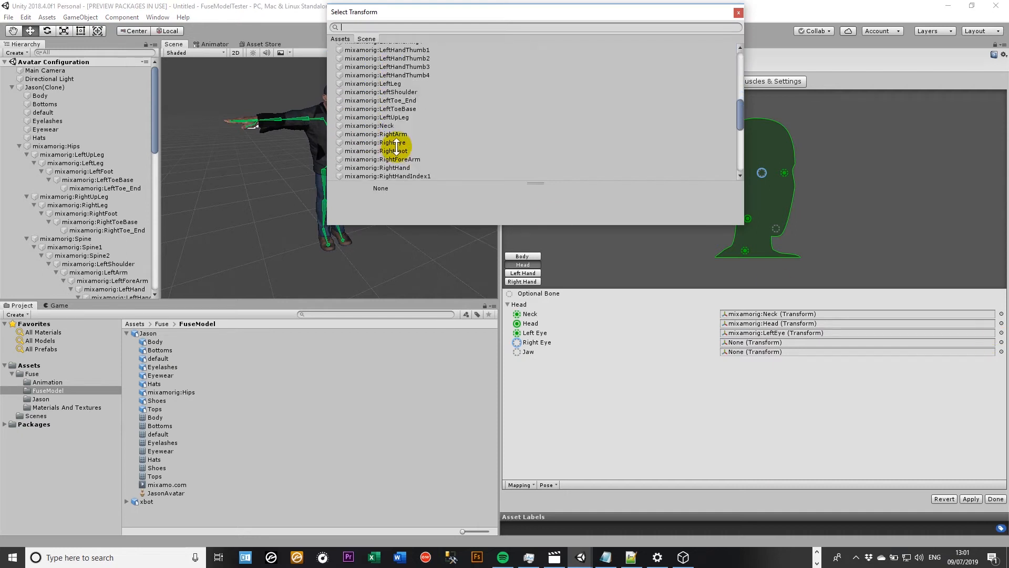
double_click(395, 143)
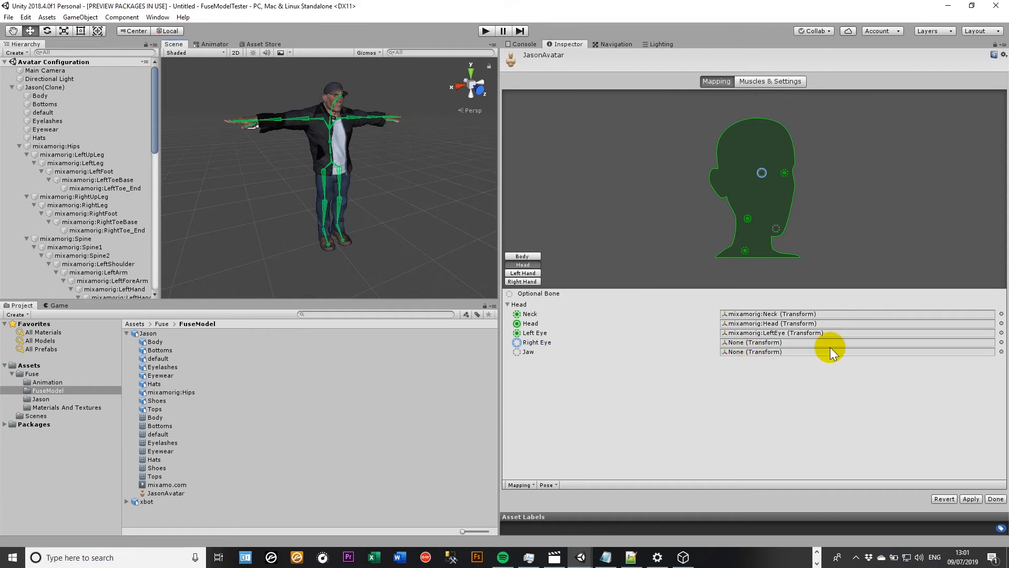
Step: Assign mixamorig:RightEye to the avatar's Right Eye bone and apply the mapping changes
click(1001, 342)
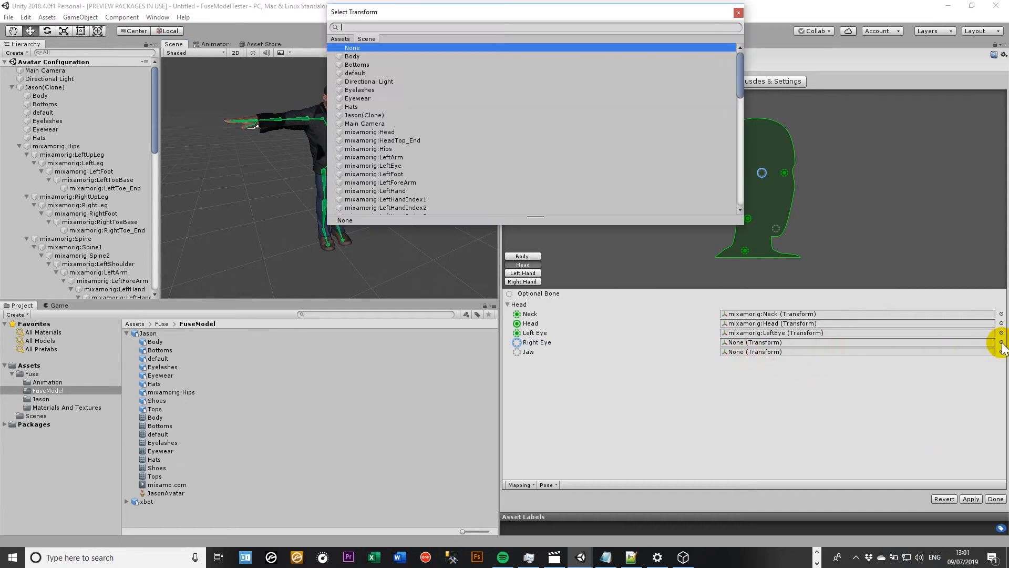
scroll(395, 175, down, 10)
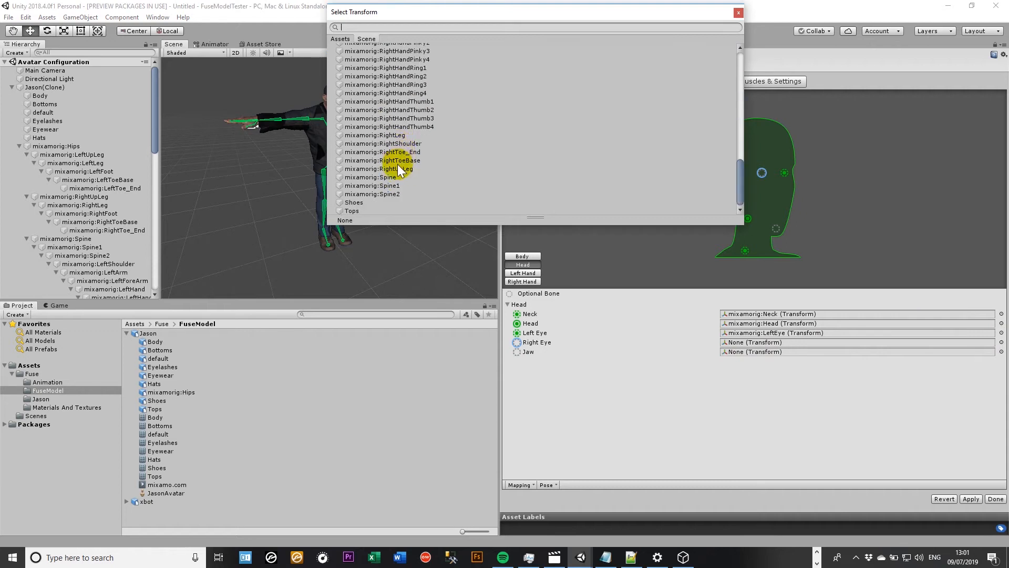
scroll(396, 119, up, 1)
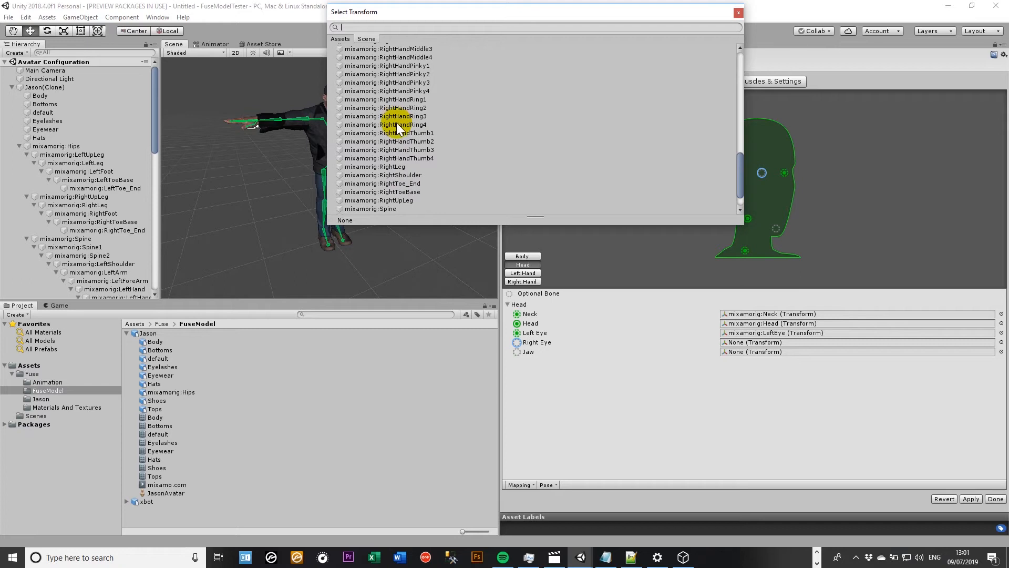
scroll(413, 183, up, 4)
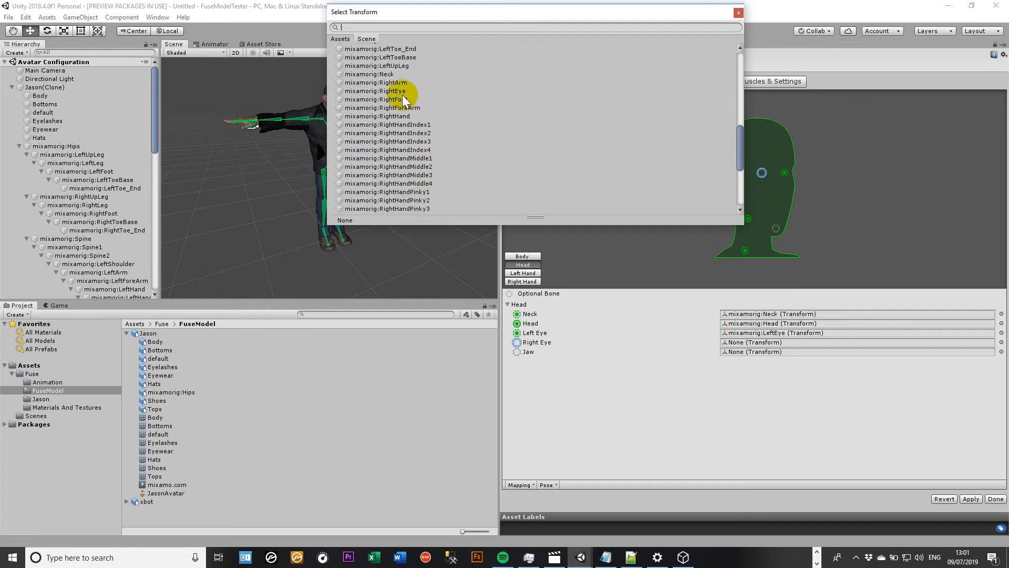
click(402, 92)
double_click(400, 90)
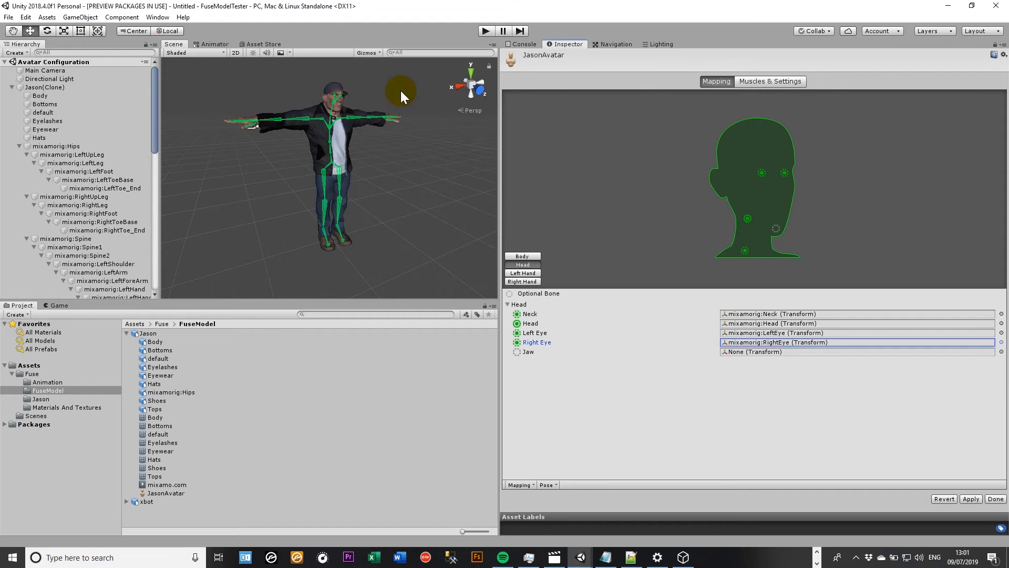
click(971, 498)
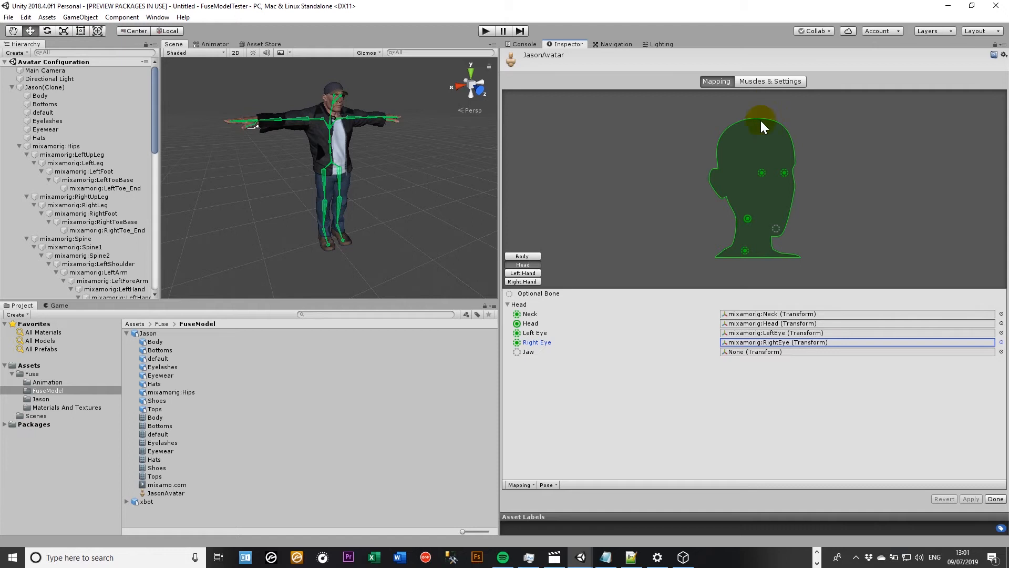
Step: Check the Jason avatar's body mapping, preview its Open Close muscle group, and finish the avatar configuration
click(531, 255)
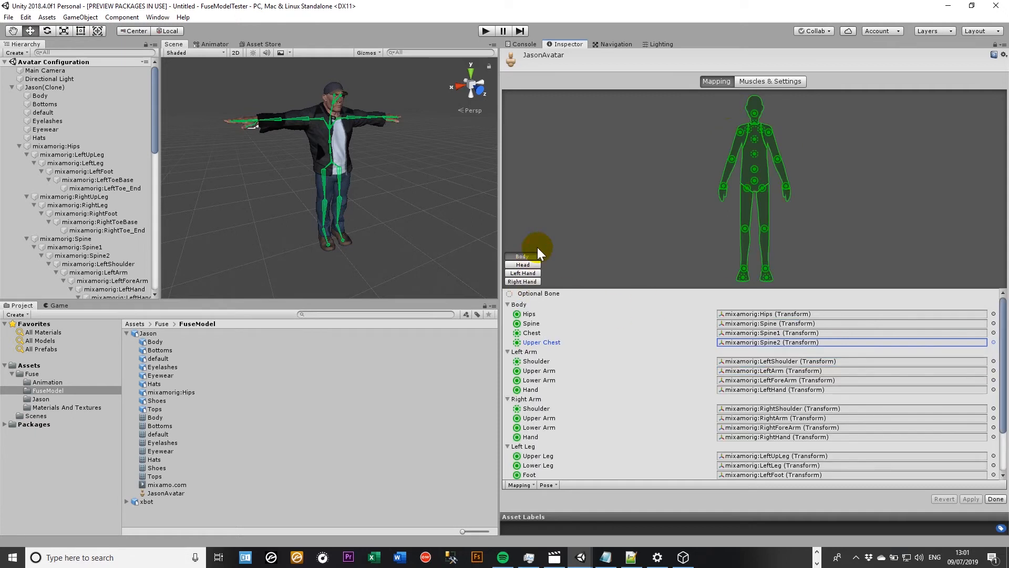
click(755, 83)
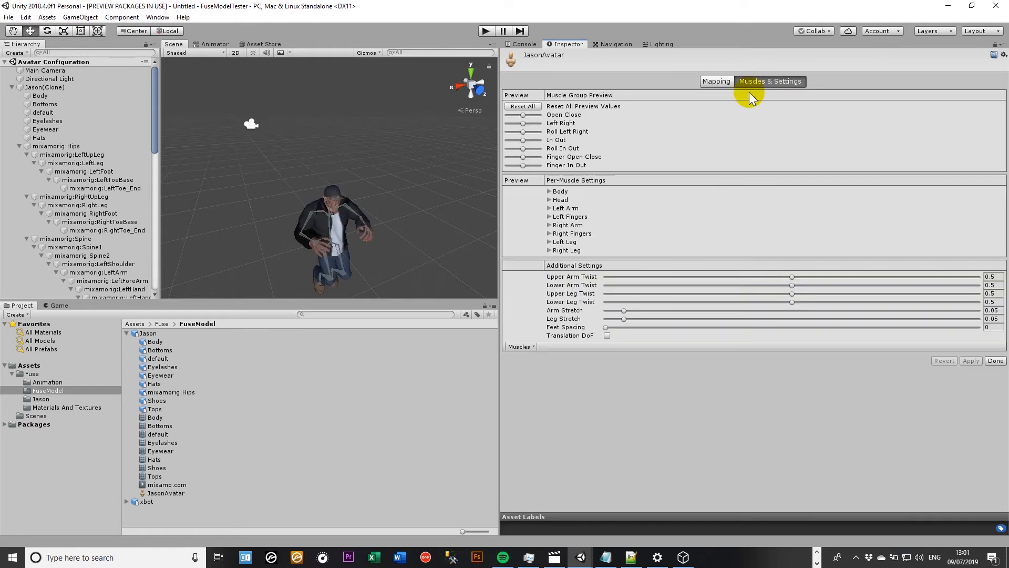
mouse_move(525, 115)
mouse_down()
mouse_move(545, 113)
mouse_move(523, 115)
mouse_move(539, 127)
mouse_move(525, 123)
mouse_up()
click(711, 83)
click(996, 499)
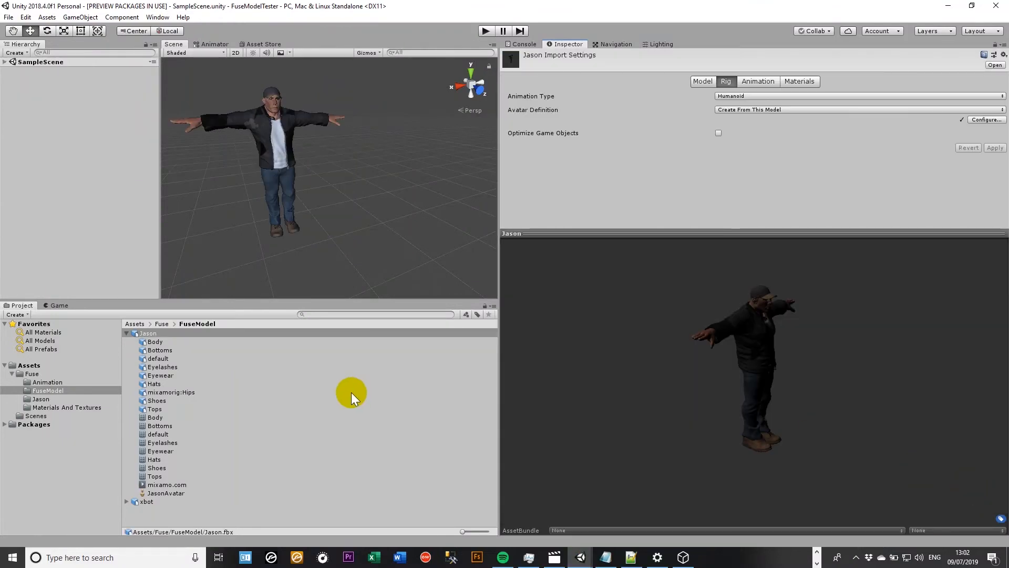
Step: Open the avatar configuration of the xbot model in the FuseModel folder and examine its body bone mapping
click(162, 323)
click(50, 390)
click(152, 501)
click(153, 501)
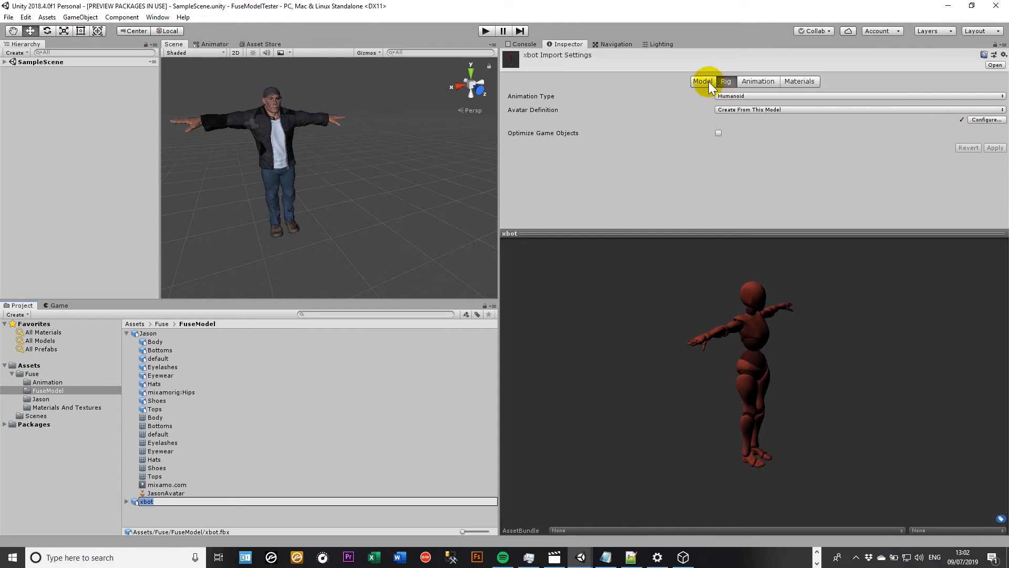
click(986, 120)
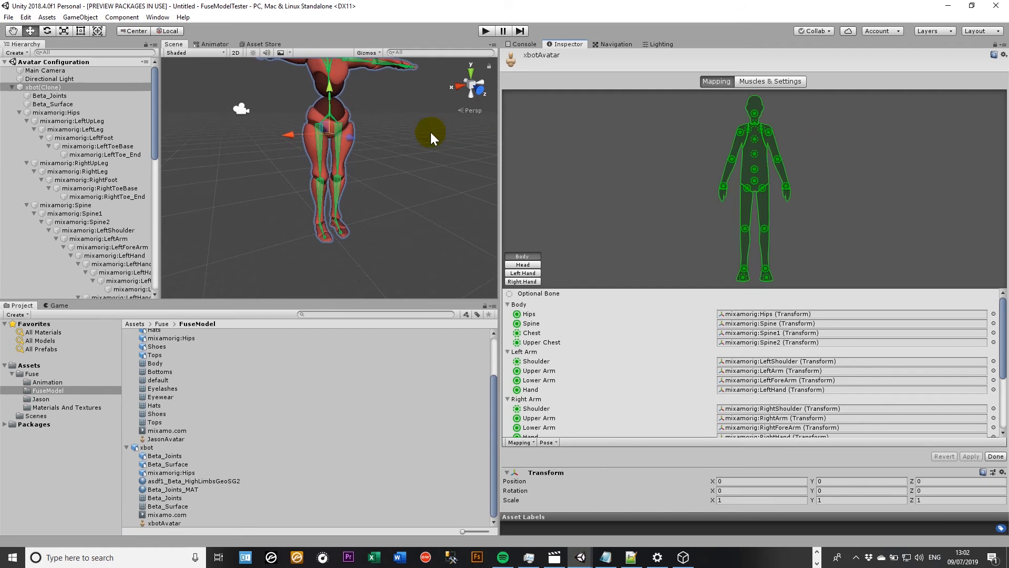
click(401, 149)
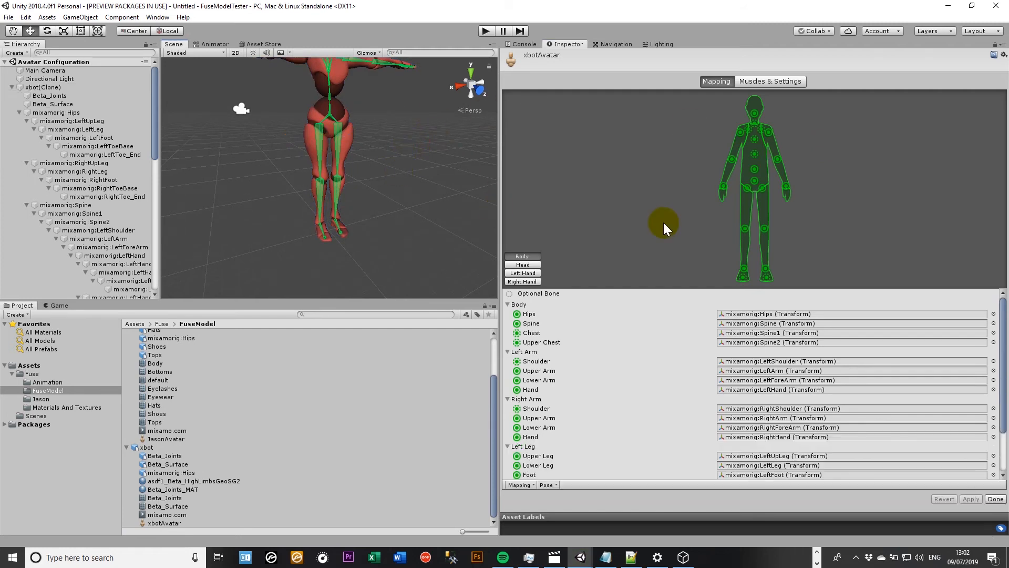
Step: Preview the Open Close muscle group on the xbot avatar and finish its configuration
click(757, 90)
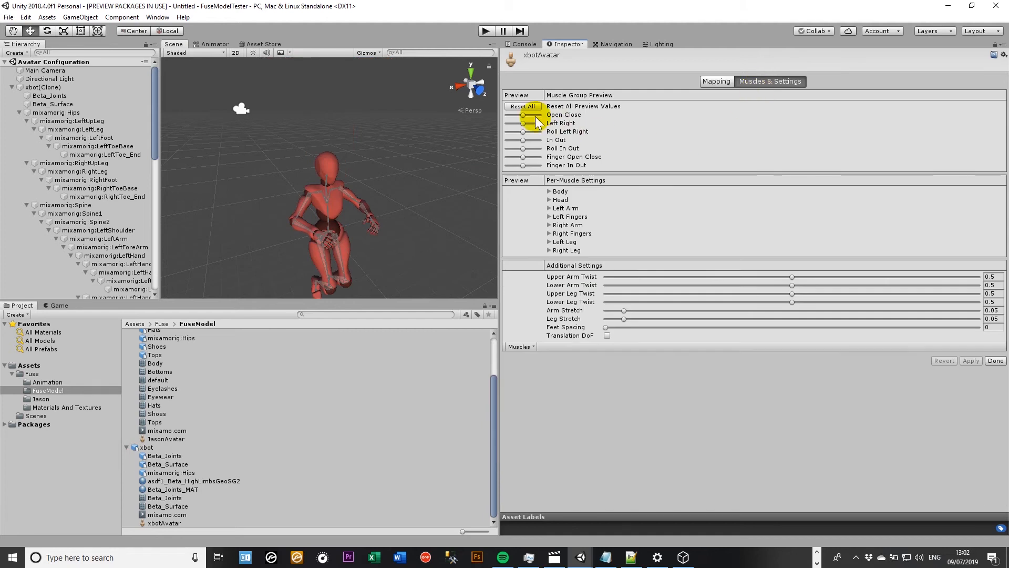
mouse_move(525, 115)
mouse_down()
mouse_move(539, 122)
mouse_move(525, 122)
mouse_up()
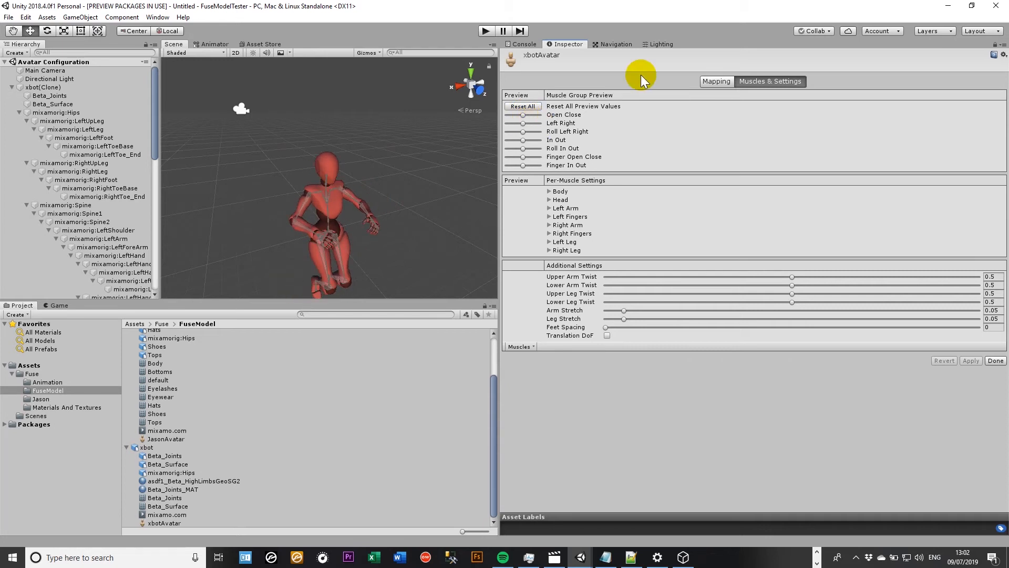
click(996, 360)
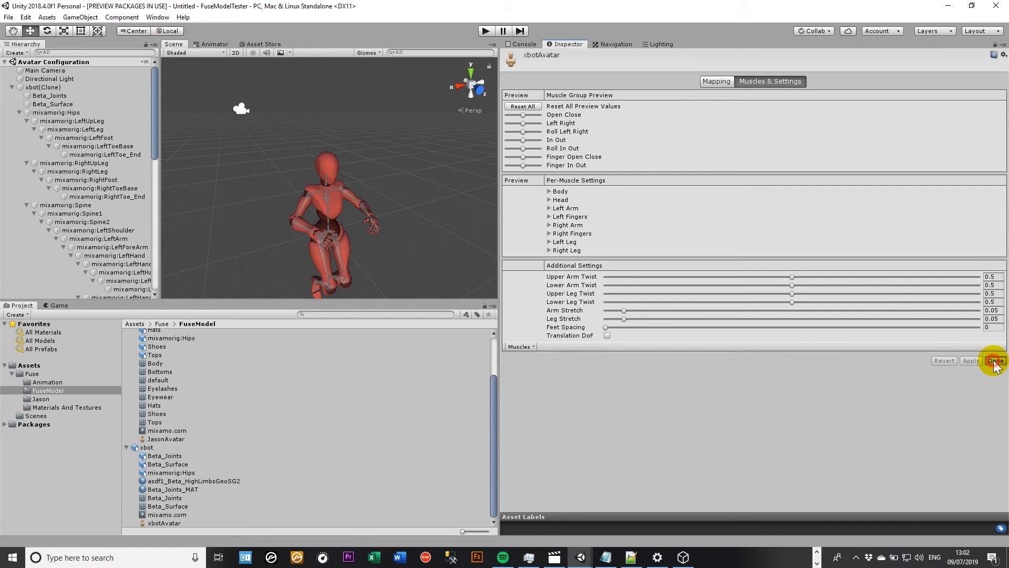
Step: Set the rig animation type of xbot@Capoeira in the Animation folder to Humanoid and apply the change
click(75, 388)
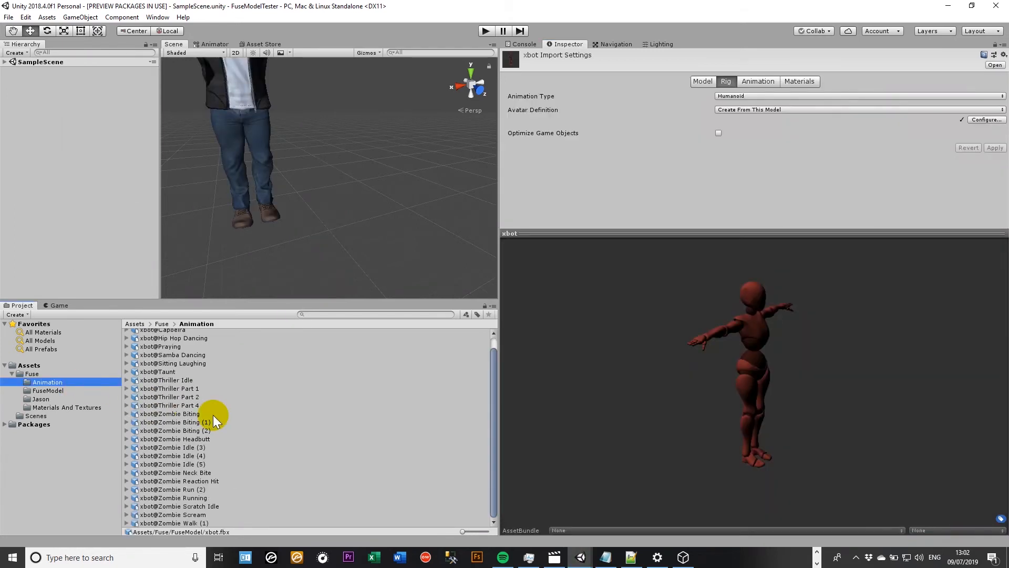
scroll(213, 415, up, 1)
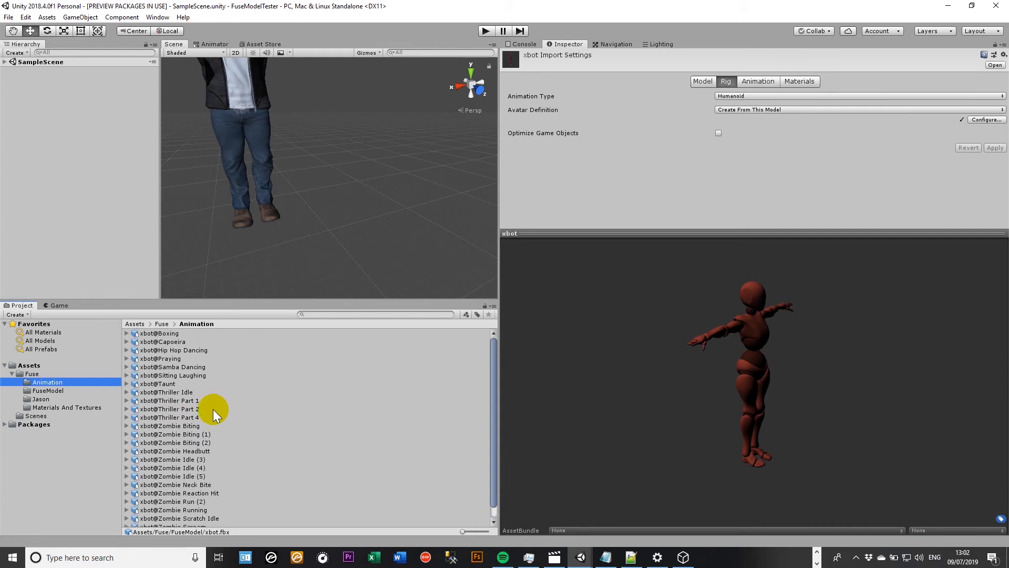
click(172, 343)
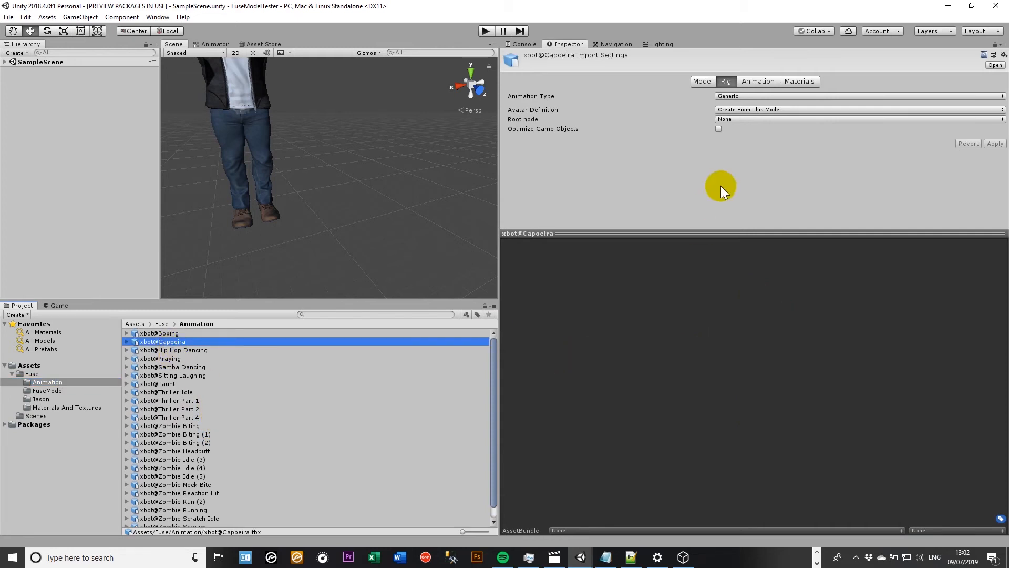
scroll(286, 182, down, 10)
alt+drag(318, 172, 335, 217)
click(818, 96)
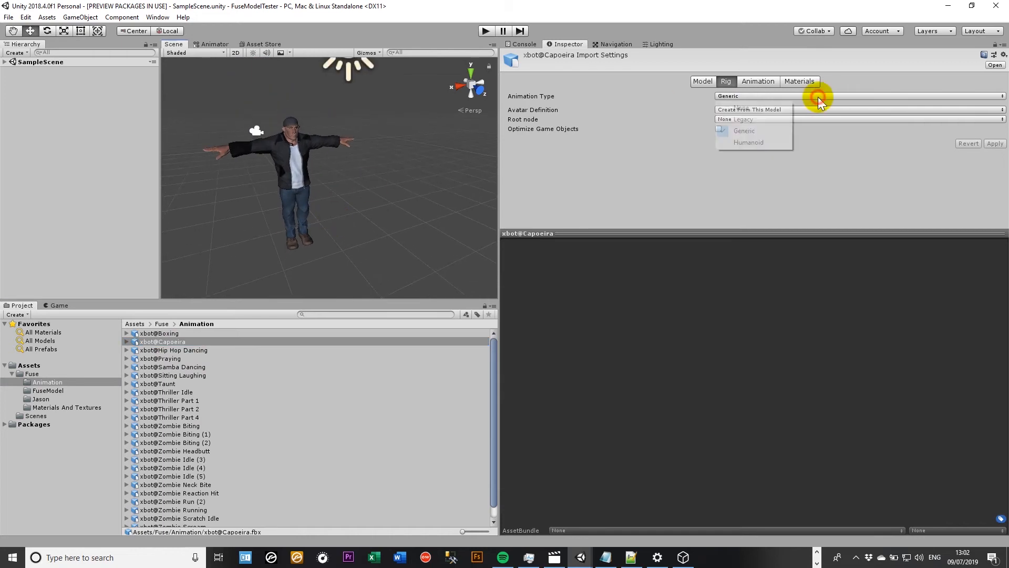
click(748, 141)
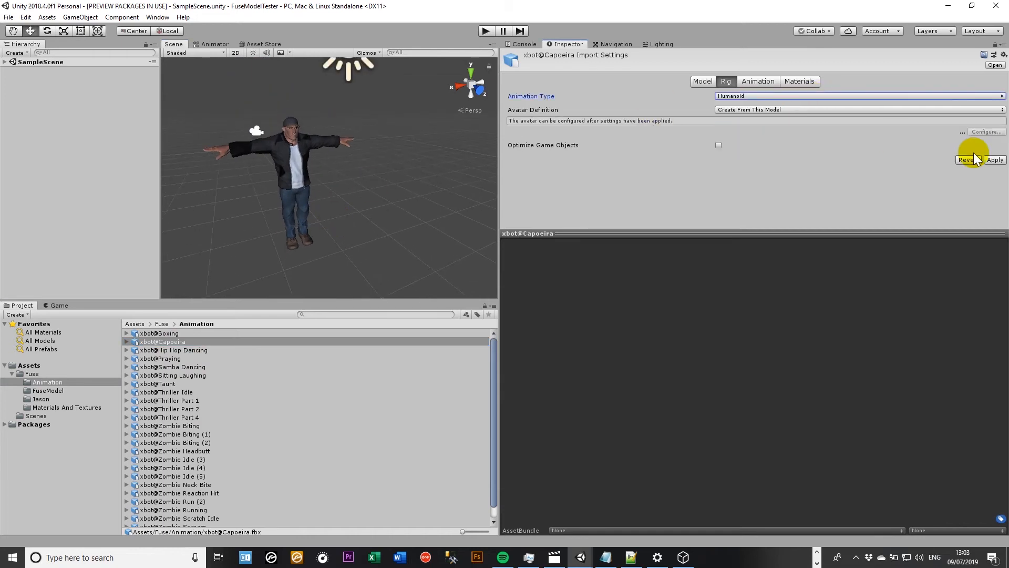
click(994, 160)
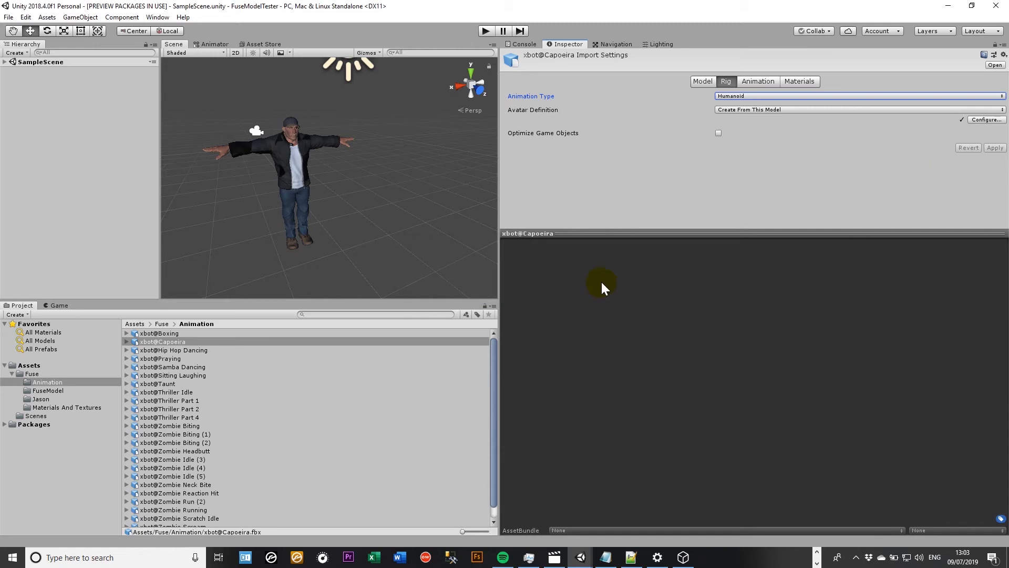
double_click(192, 342)
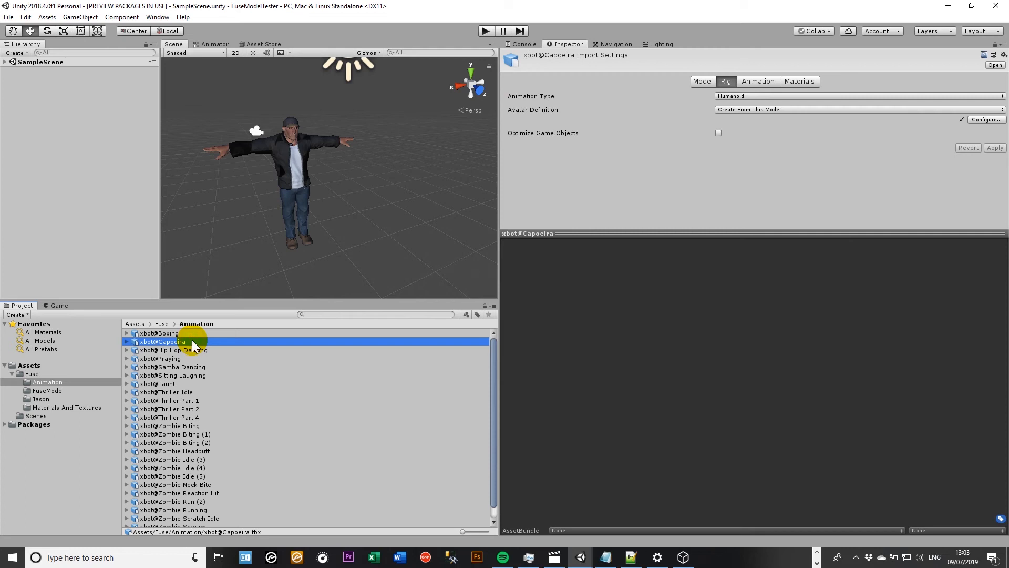
key(alt+Tab)
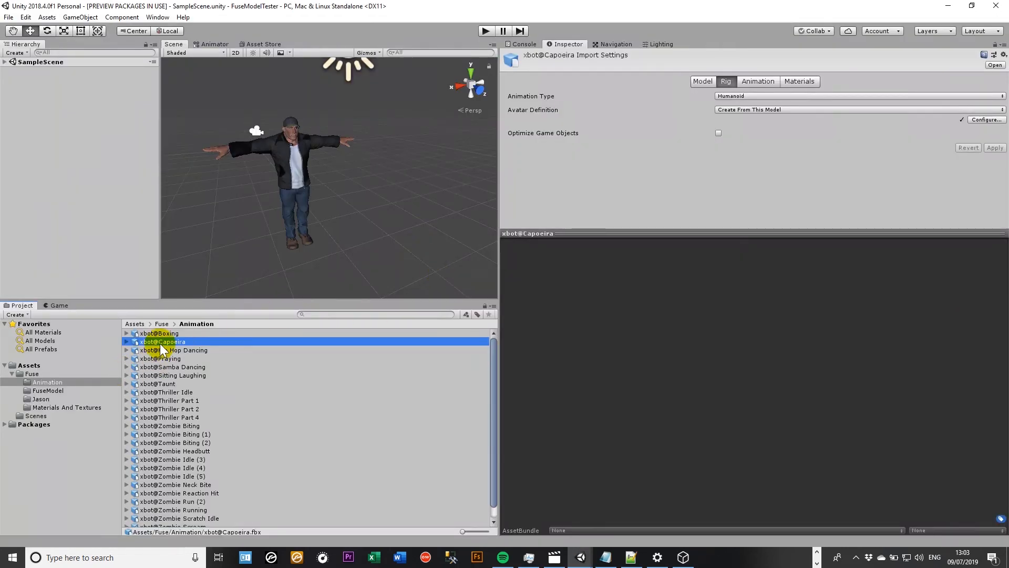
click(582, 372)
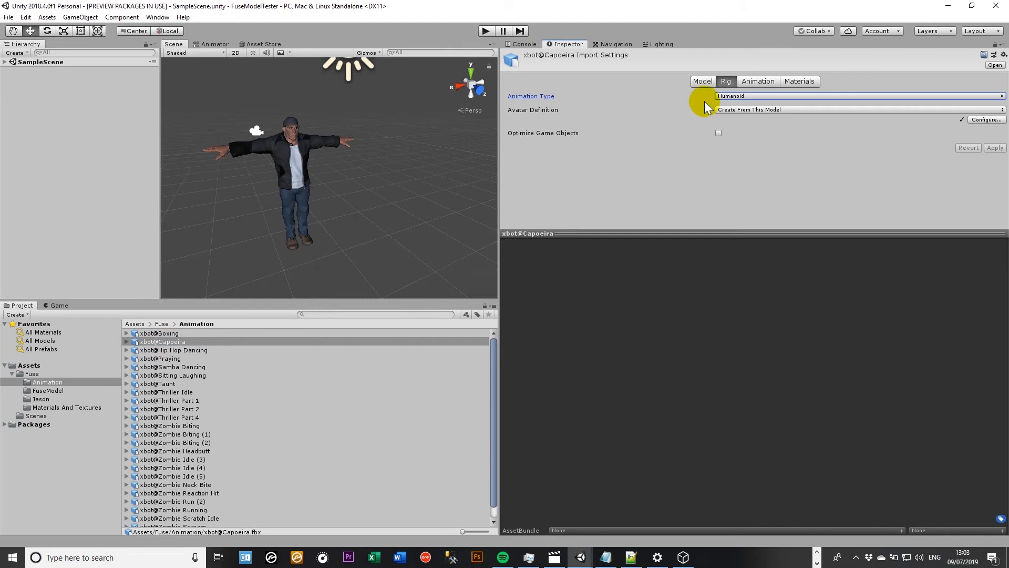
Step: Use the Jason model as the preview character for the Capoeira clip and play the animation
click(759, 82)
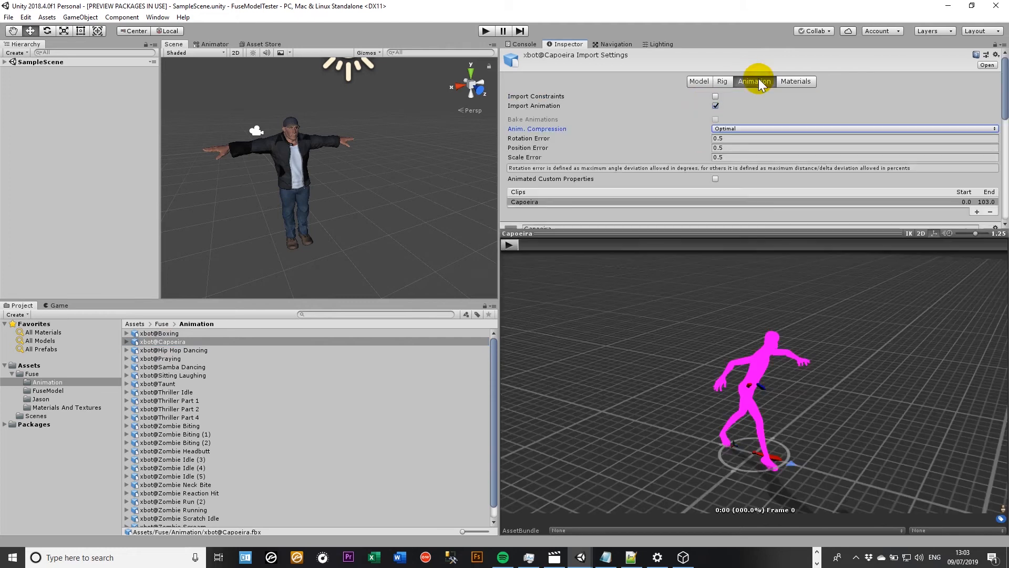
click(67, 390)
drag(141, 334, 629, 393)
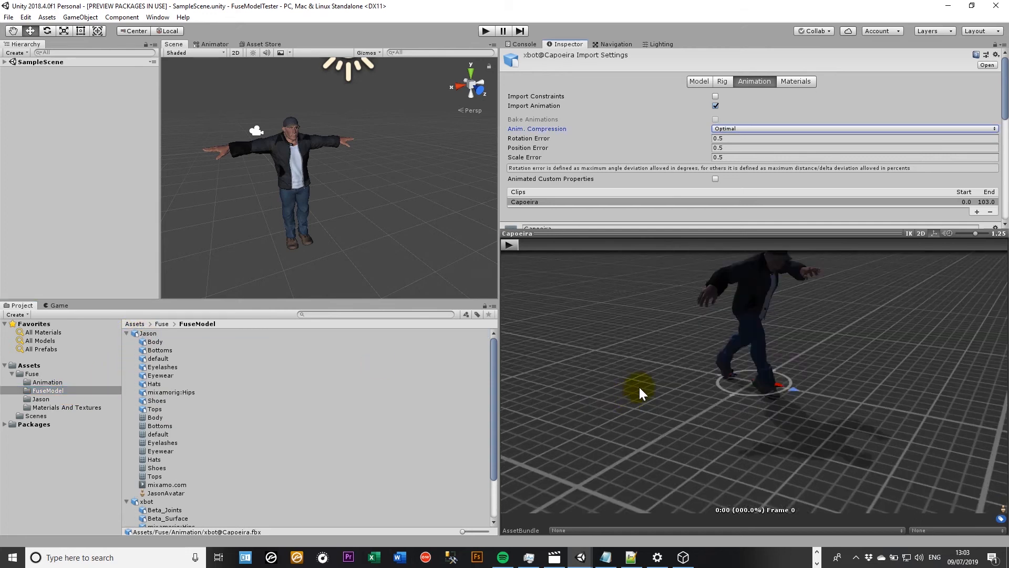
click(514, 246)
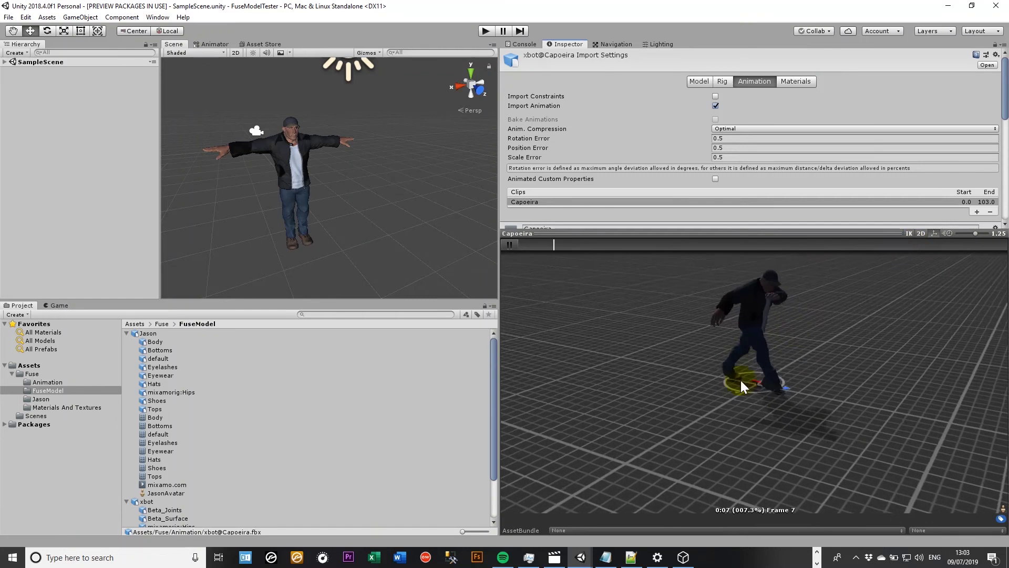
click(509, 244)
Step: Open the avatar configuration of xbot@Capoeira and examine the leg and foot bones of its skeleton
click(723, 82)
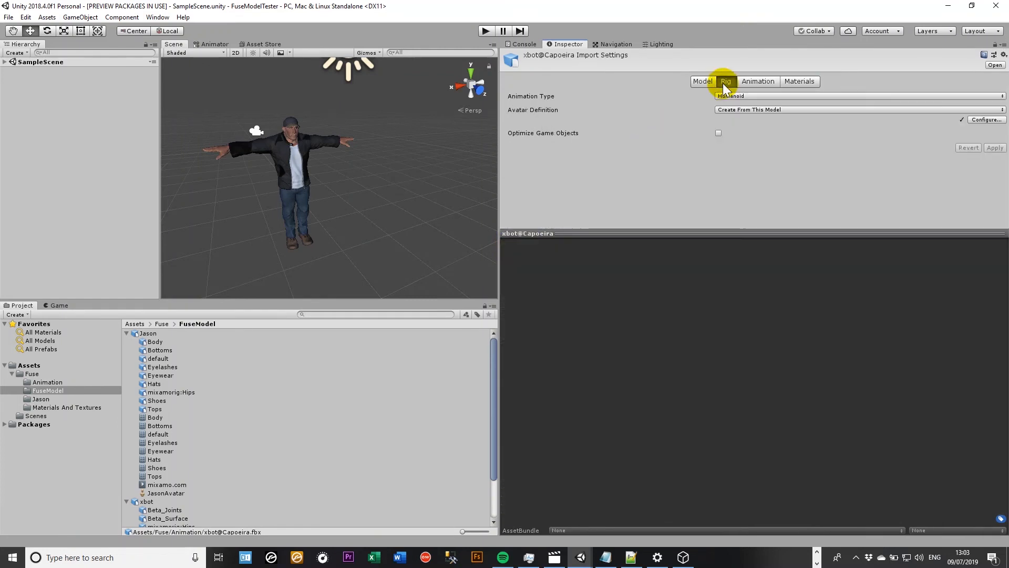
click(987, 120)
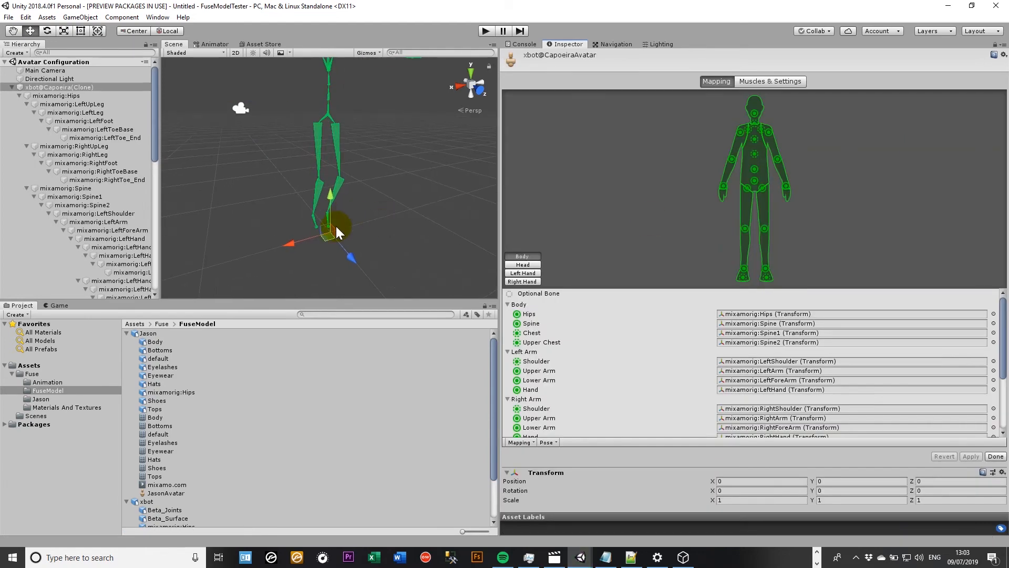
mouse_move(368, 262)
alt+mouse_down()
mouse_move(435, 261)
mouse_move(326, 262)
mouse_move(374, 264)
alt+mouse_up()
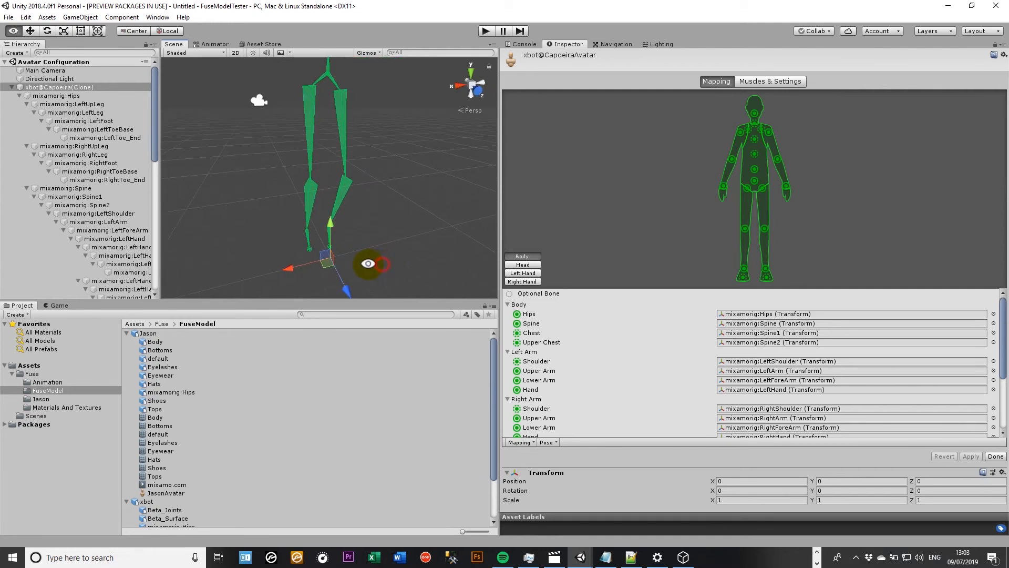
alt+drag(314, 277, 327, 298)
scroll(324, 249, down, 5)
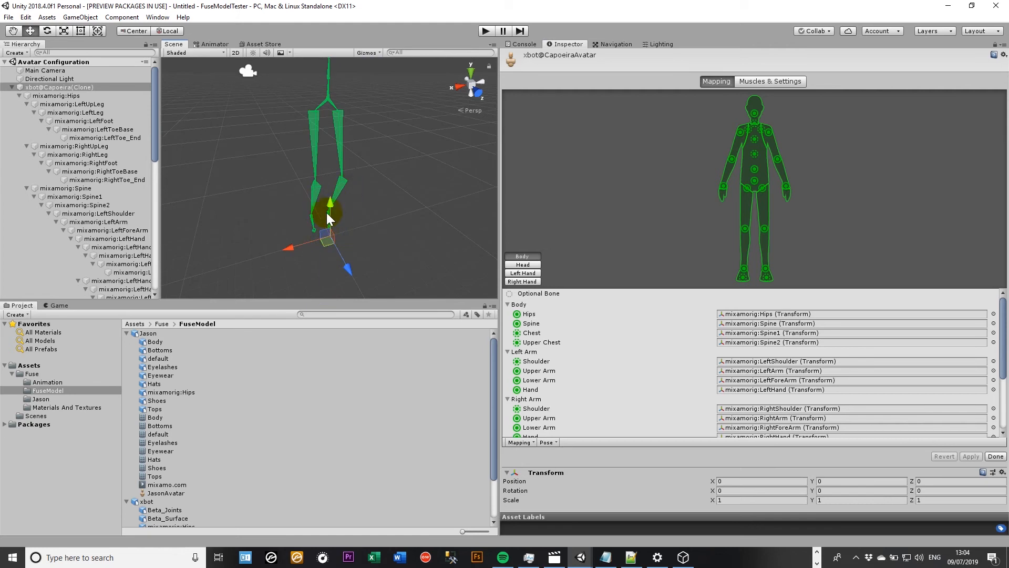
Step: Rotate the mixamorig:LeftFoot bone to about X -32.7, Y -18.2, Z 20.8, apply it, and finish the avatar configuration
click(327, 211)
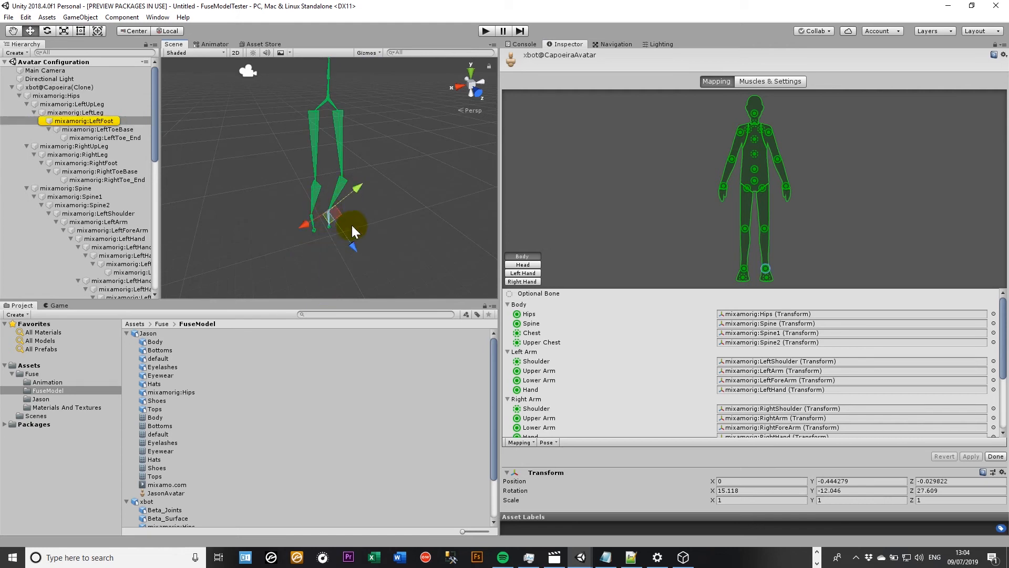
key(e)
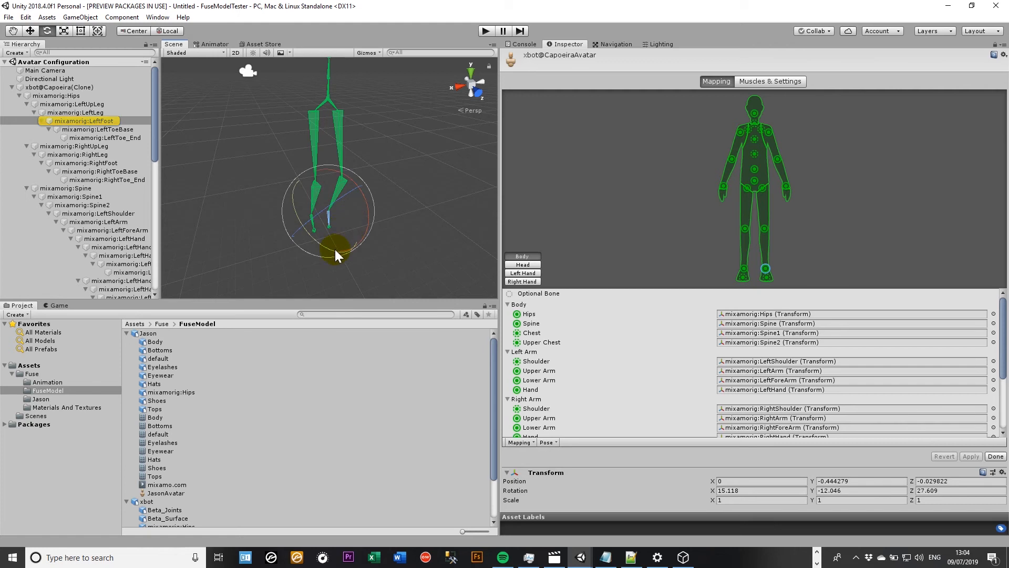
drag(339, 255, 311, 223)
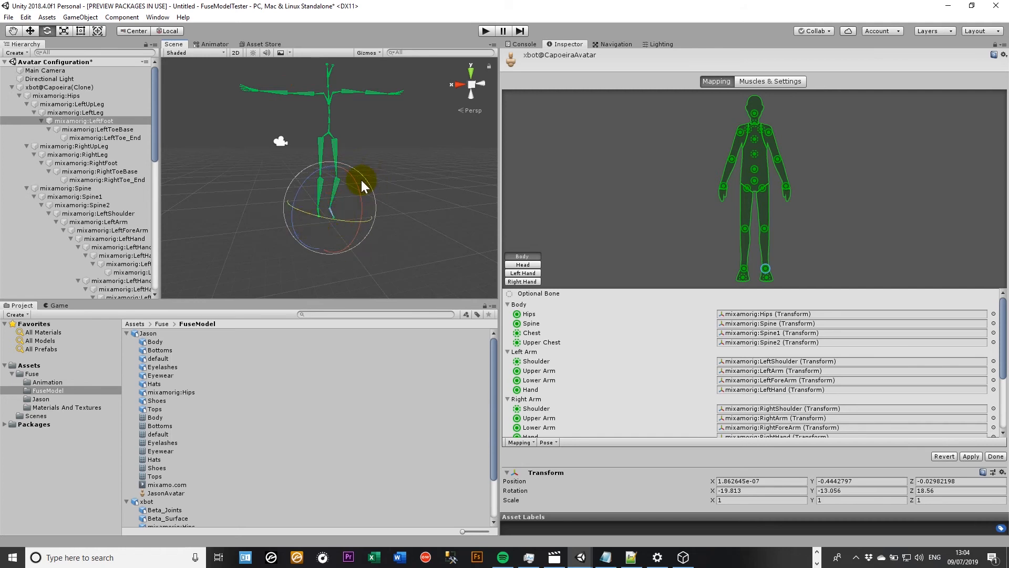
drag(358, 181, 349, 168)
alt+drag(427, 212, 681, 177)
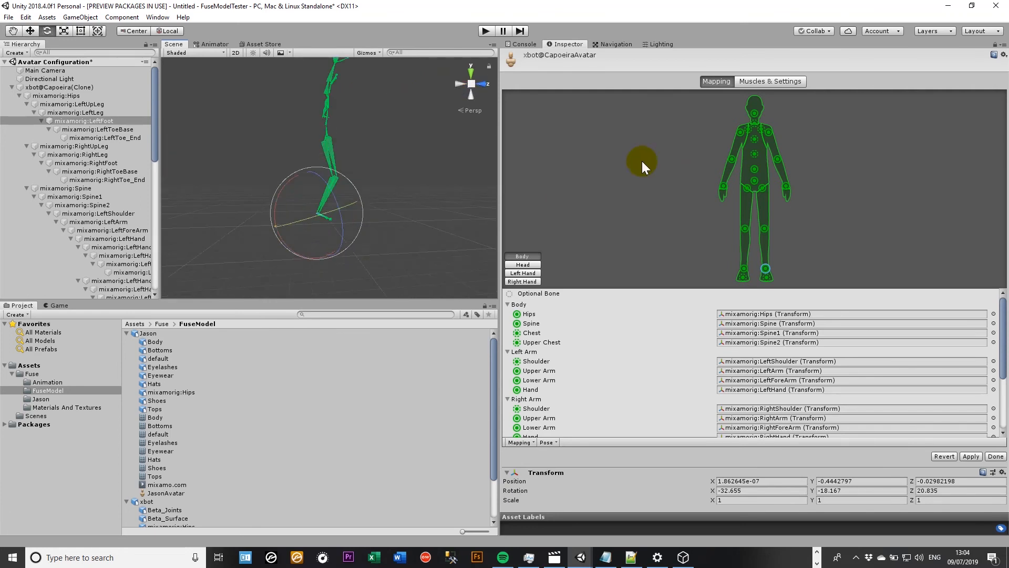
click(971, 456)
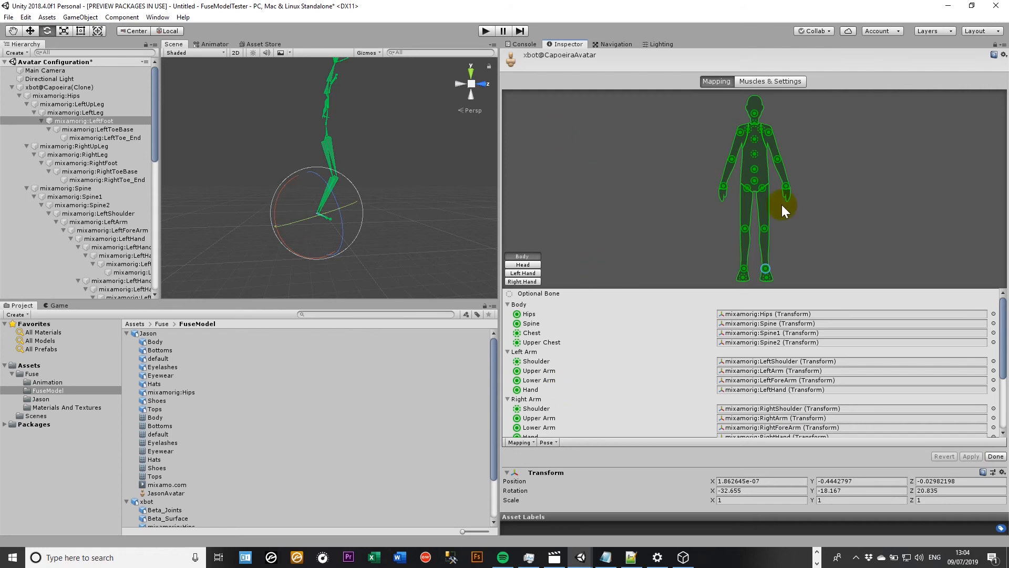
click(995, 457)
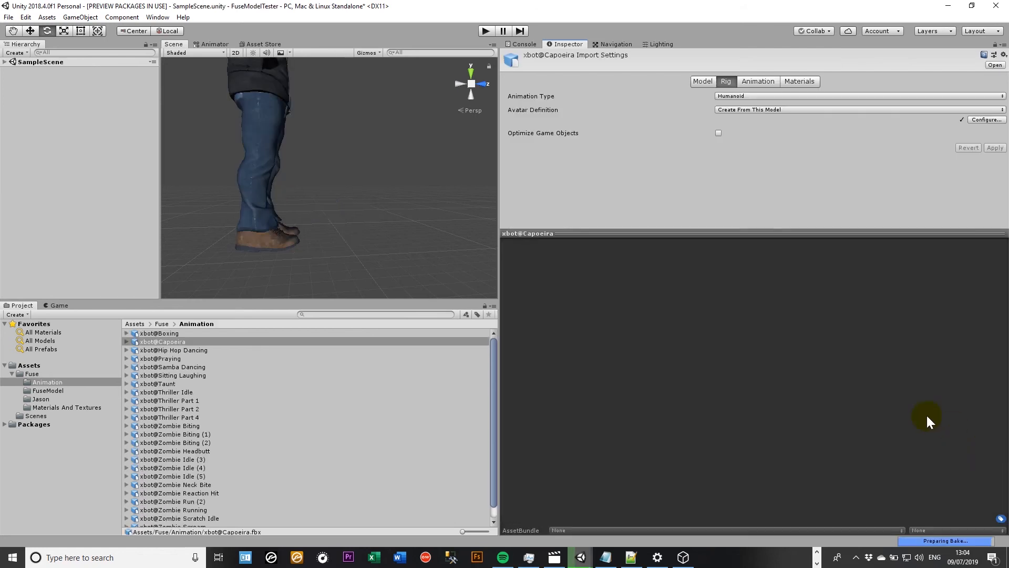
Step: Play the xbot@Capoeira animation clip on the Jason preview character to check the adjusted foot
drag(219, 339, 721, 378)
click(445, 351)
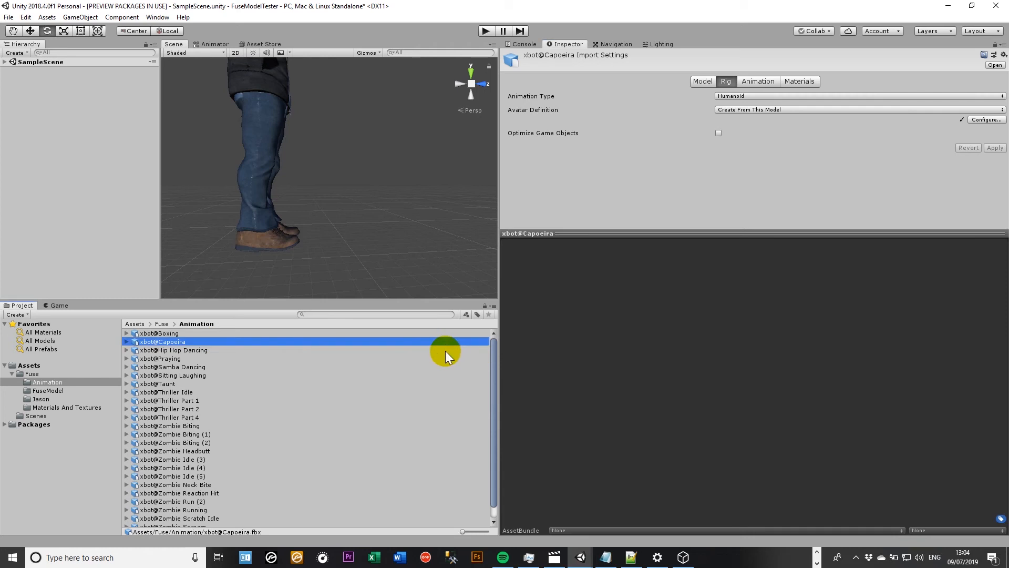
click(761, 82)
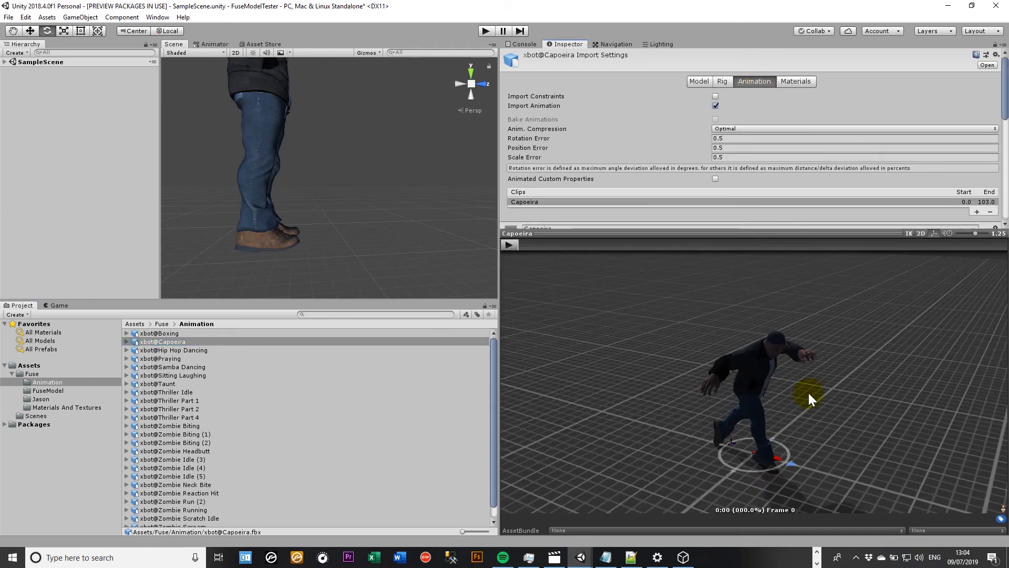
click(515, 246)
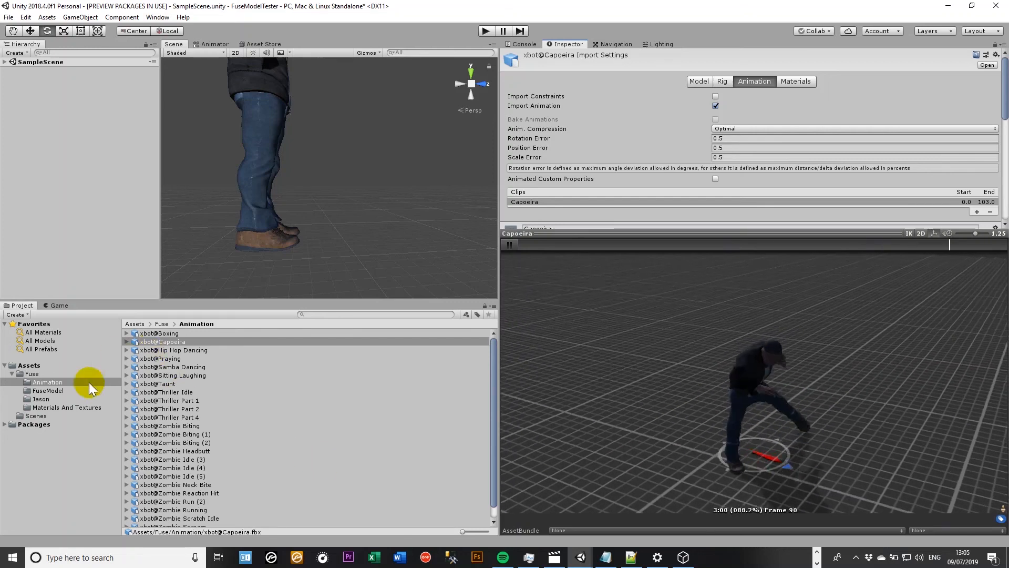
Step: Collapse the contents of the xbot and Jason models in the FuseModel folder
click(74, 390)
scroll(139, 473, down, 3)
click(128, 448)
click(126, 448)
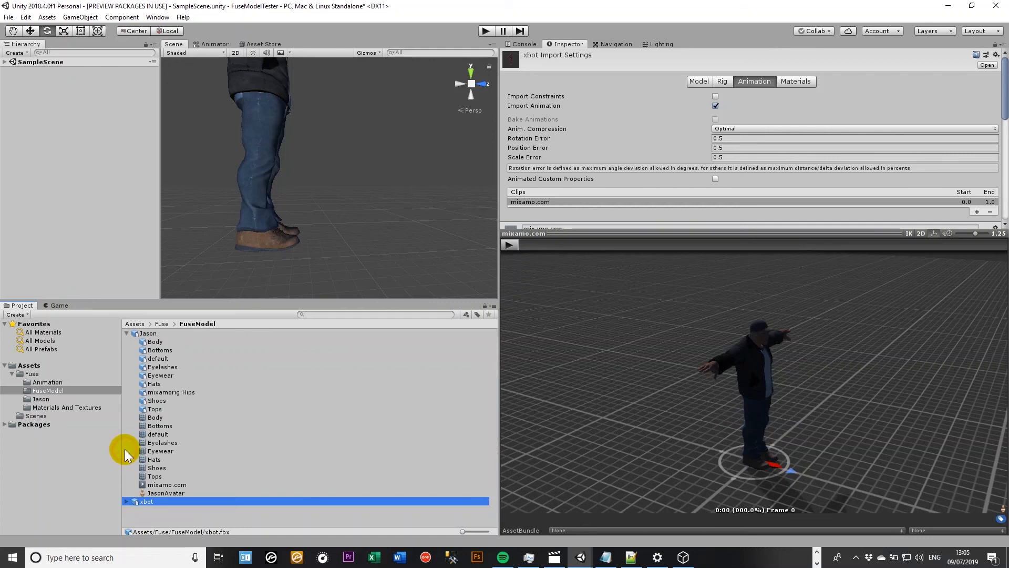
click(126, 333)
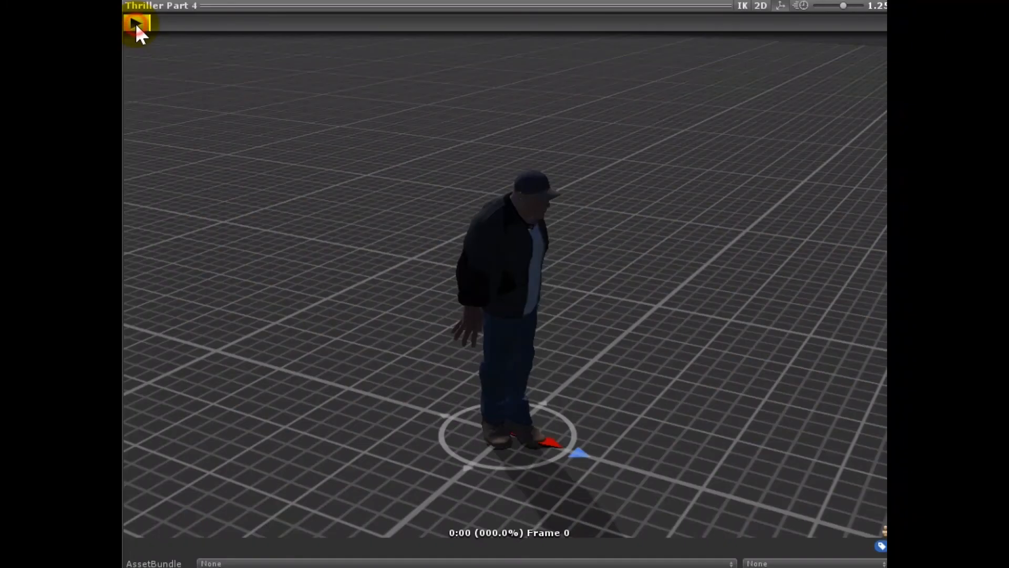
Step: Play the Thriller Part 4 clip on the Jason preview character and examine the motion from several angles
click(136, 23)
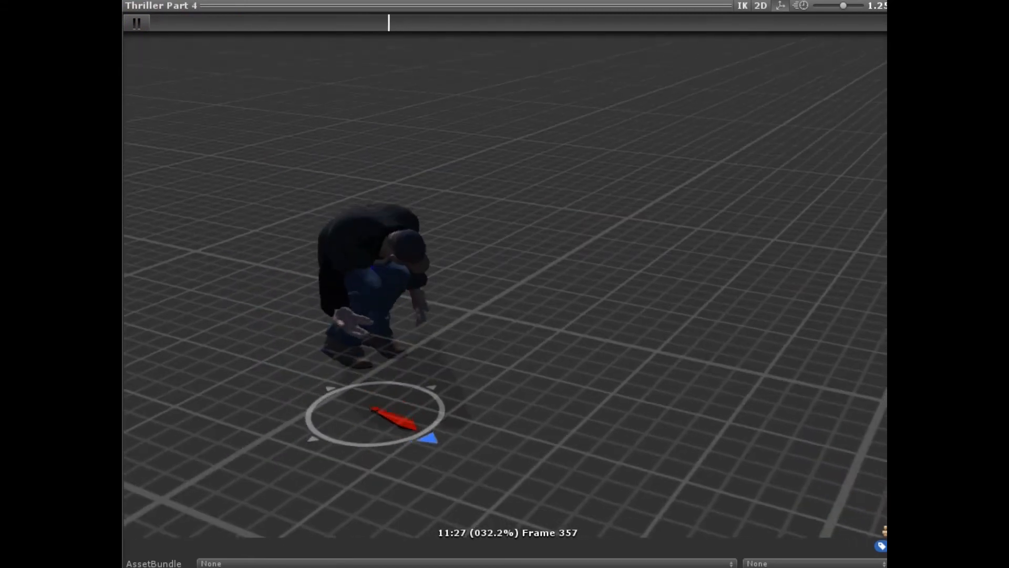
drag(484, 181, 79, 57)
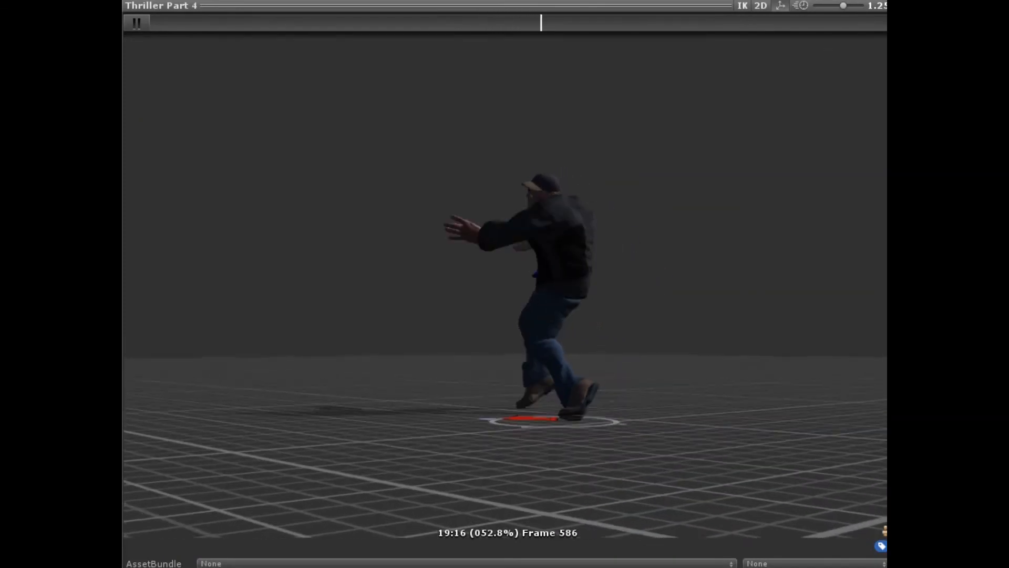
drag(139, 130, 770, 3)
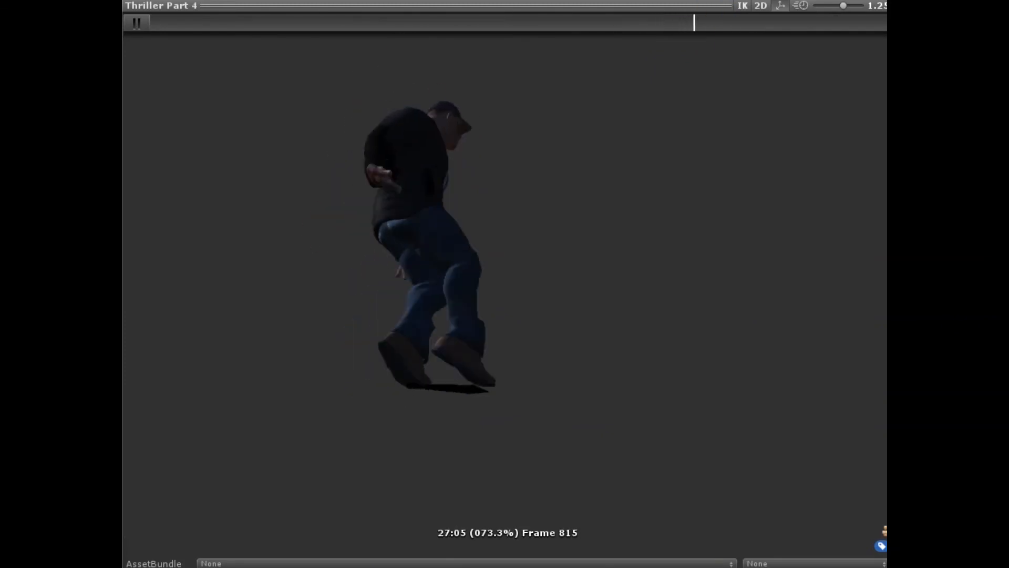
drag(675, 192, 593, 232)
drag(494, 254, 417, 261)
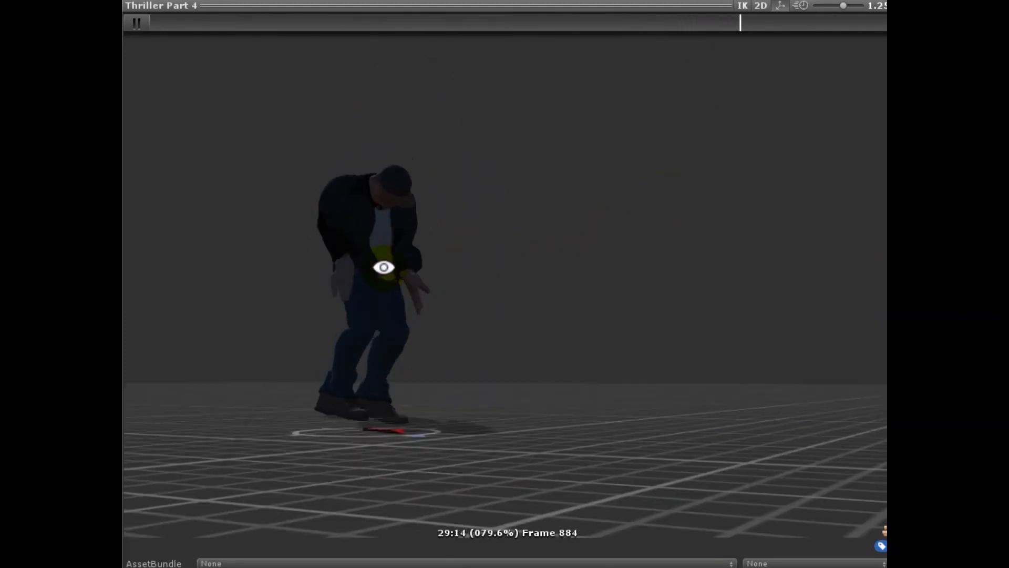